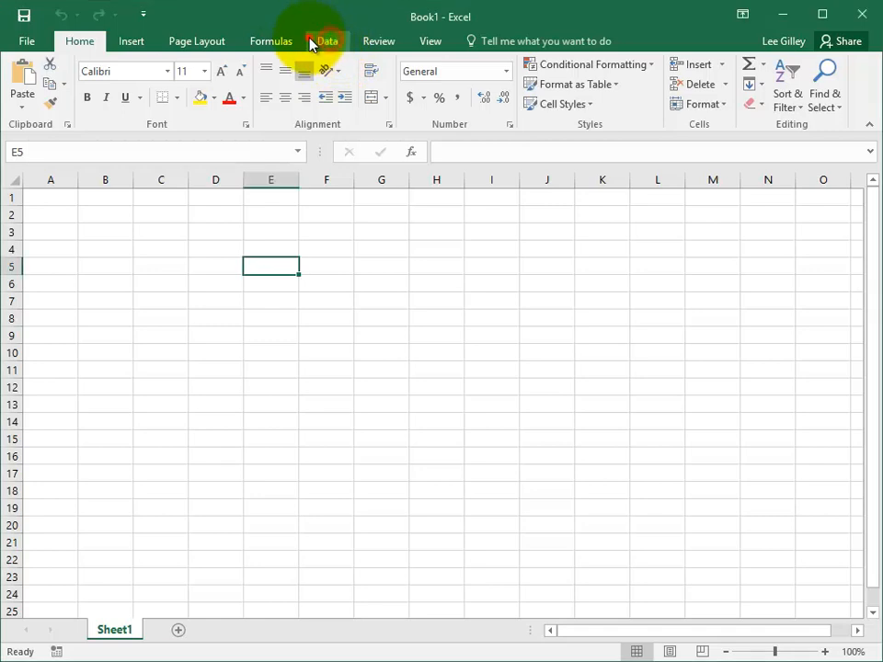
pyautogui.click(265, 41)
pyautogui.click(189, 41)
pyautogui.click(133, 41)
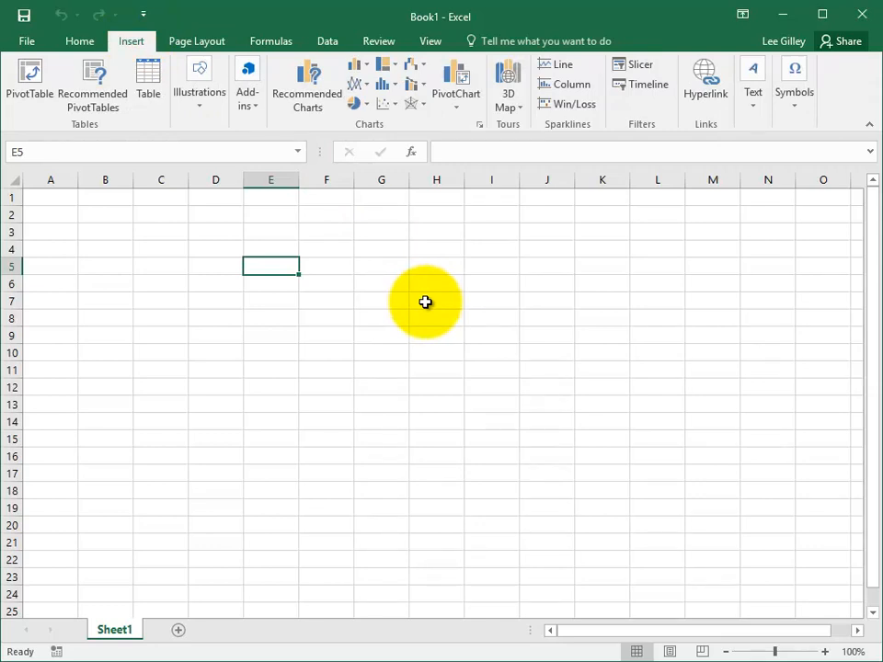
# Make cell E5 bold and enter the text sbas in it.
pyautogui.press('alt')
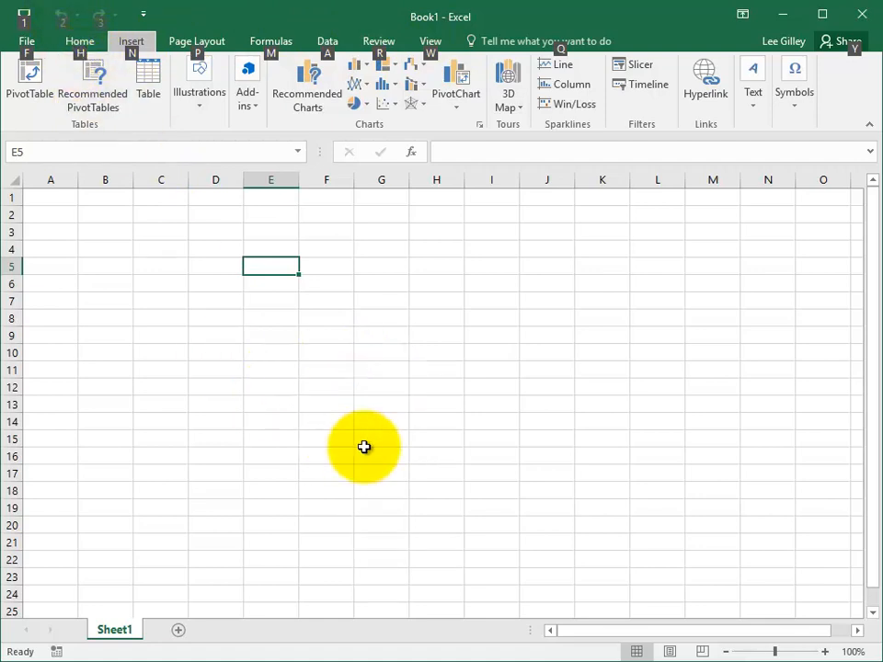
pyautogui.press('h')
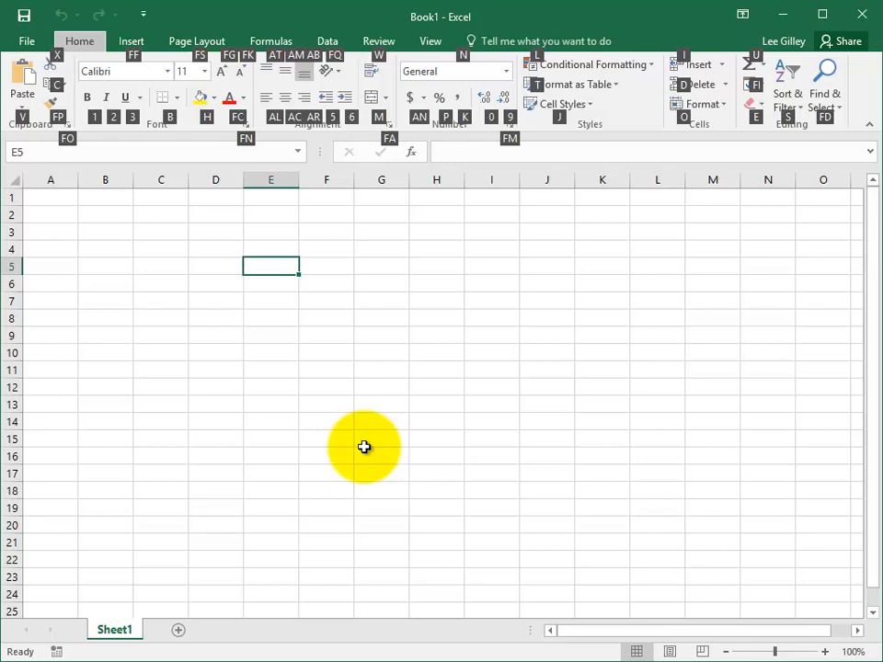
pyautogui.press('1')
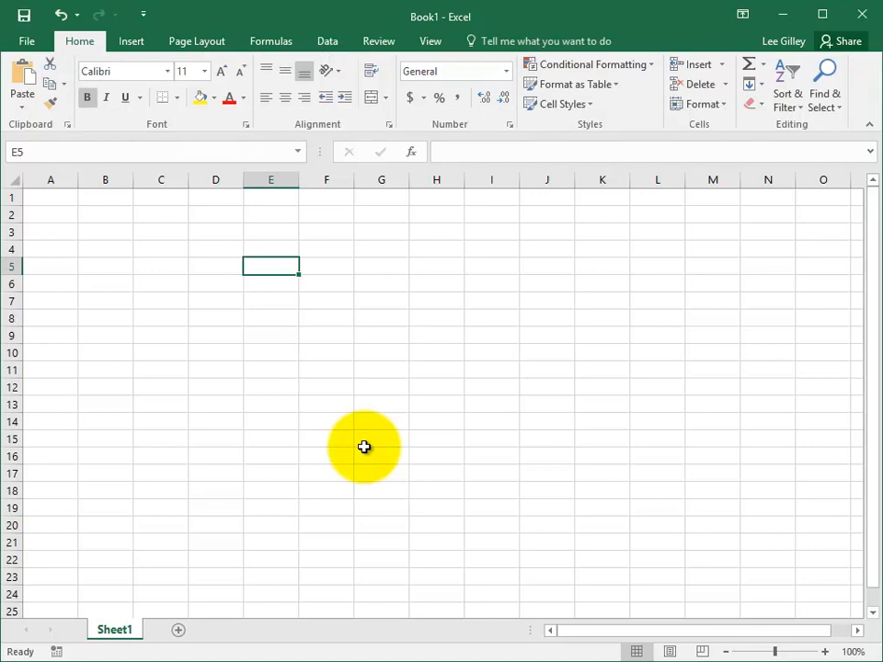
pyautogui.write('sbas')
pyautogui.press('Return')
# Enter the text dgasdg in cell E6.
pyautogui.write('dgas')
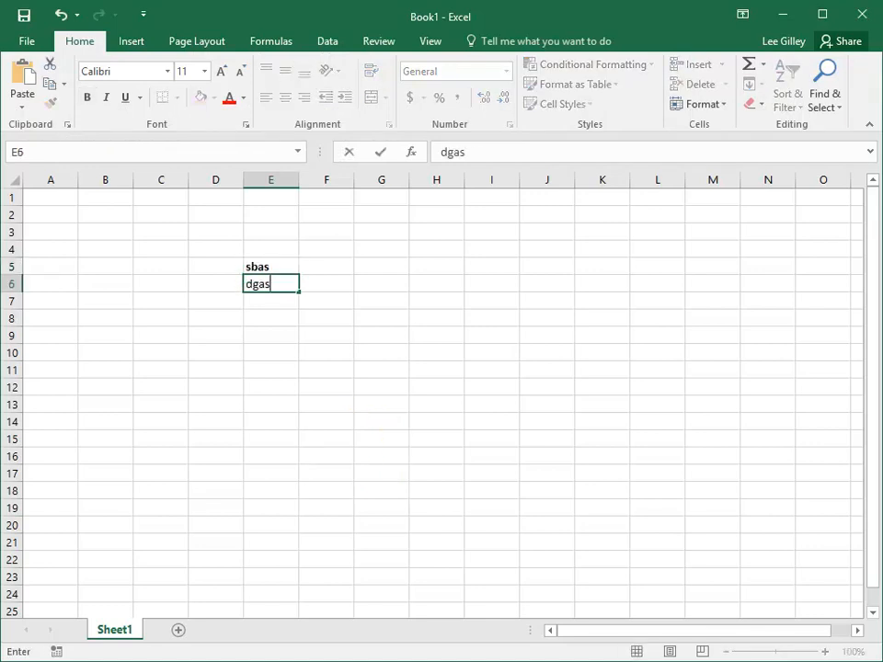
pyautogui.write('dg')
pyautogui.press('Return')
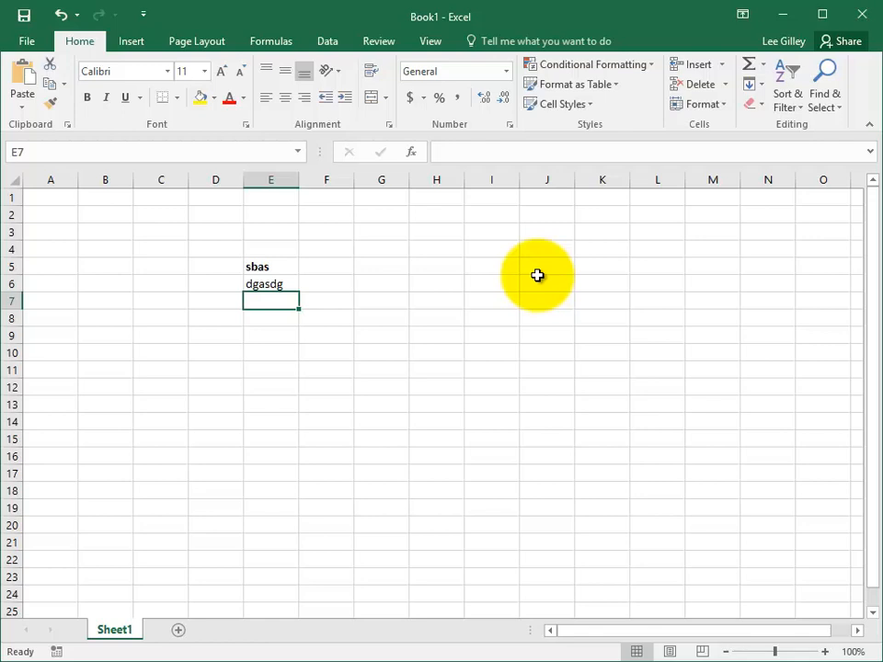
pyautogui.press('alt')
pyautogui.press('Right')
pyautogui.press('Right')
pyautogui.press('Right')
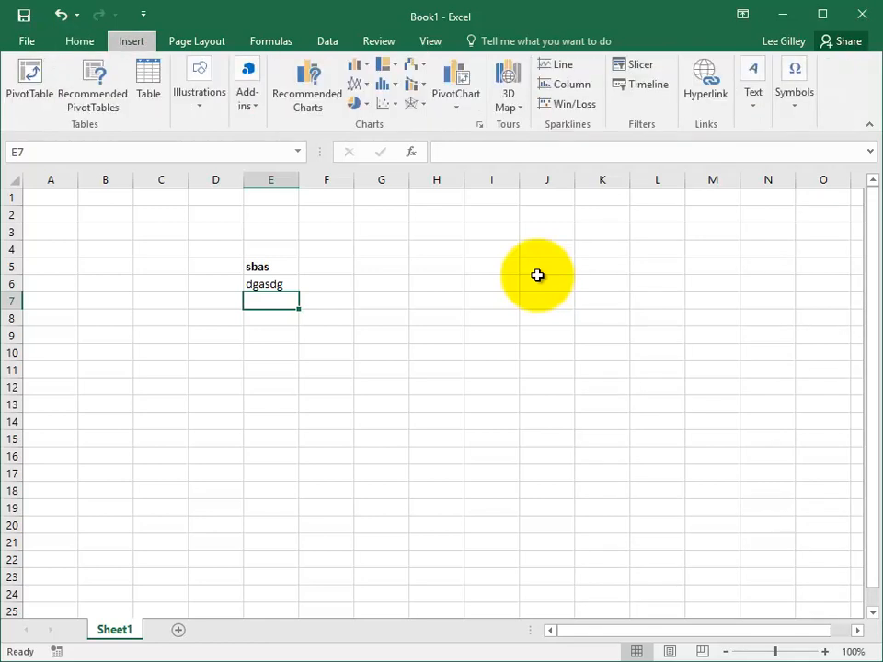
pyautogui.press('Left')
pyautogui.press('Left')
pyautogui.press('Left')
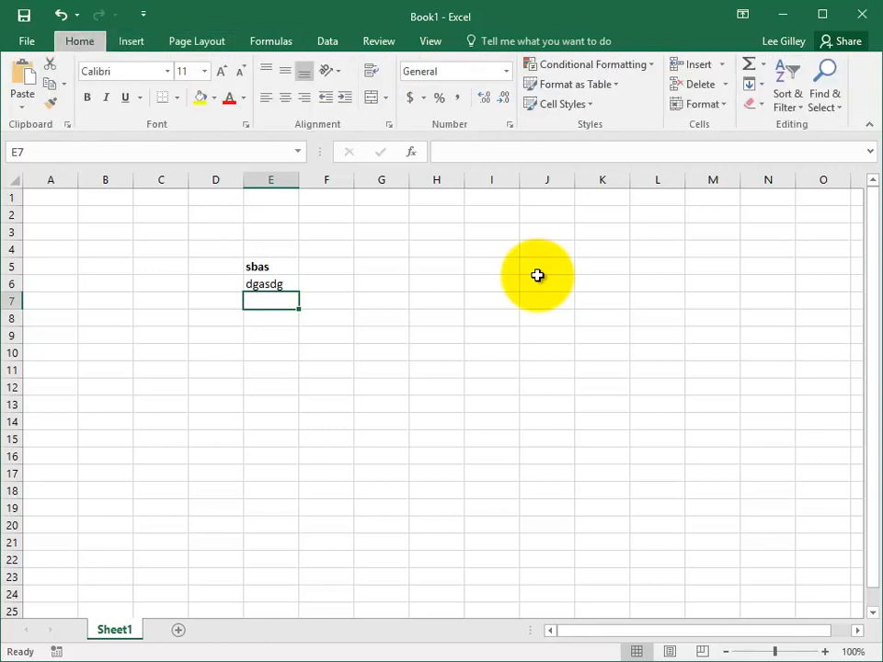
pyautogui.press('Down')
pyautogui.press('Right')
pyautogui.press('Right')
pyautogui.press('Right')
pyautogui.press('Right')
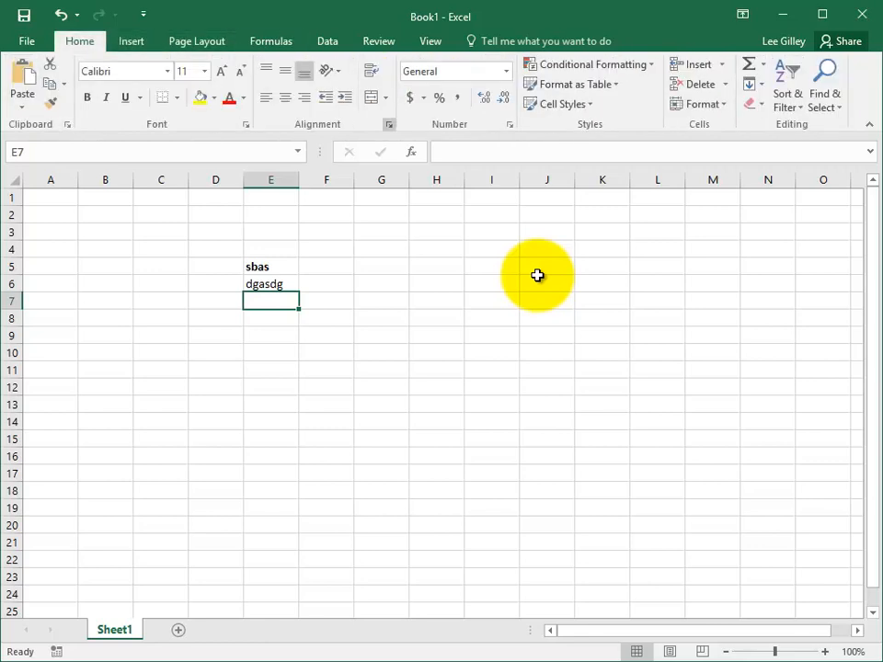
# Set the font of the empty cell E7 to Adobe Hebrew.
pyautogui.press('Up')
pyautogui.press('Left')
pyautogui.press('Left')
pyautogui.press('Left')
pyautogui.press('Left')
pyautogui.press('Left')
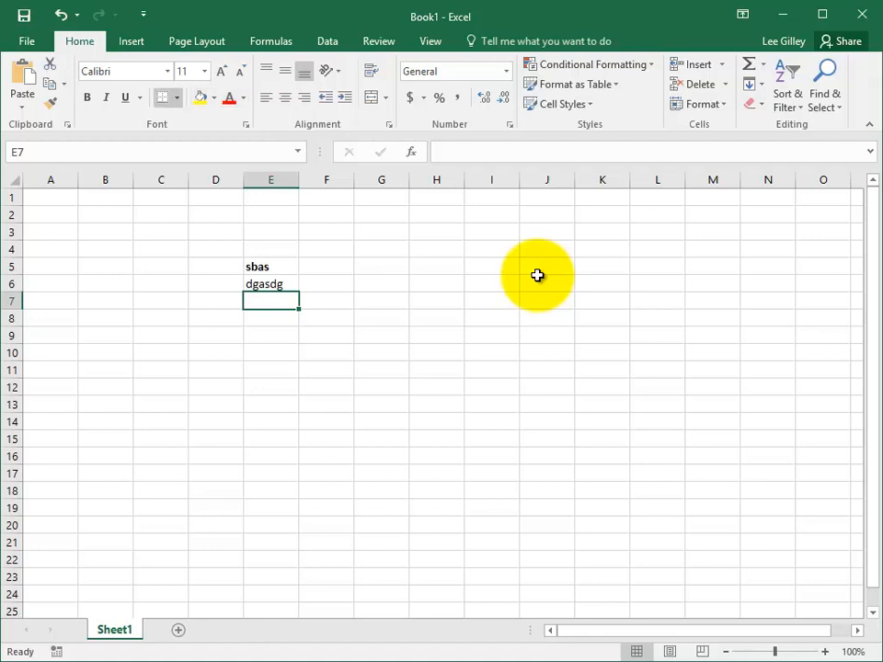
pyautogui.press('Down')
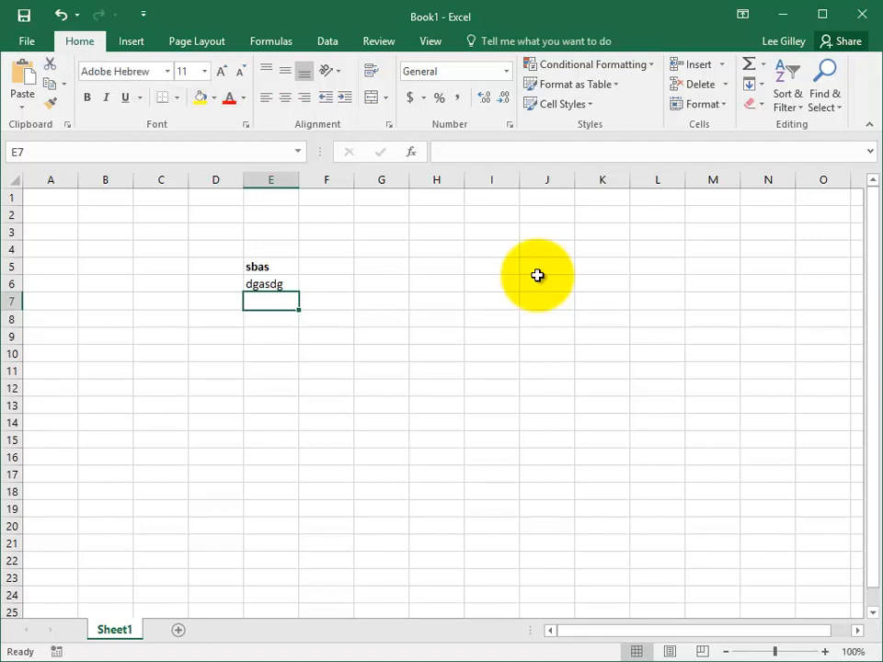
# Open the ribbon customization in the Excel options and enable the Developer tab.
pyautogui.click(40, 44)
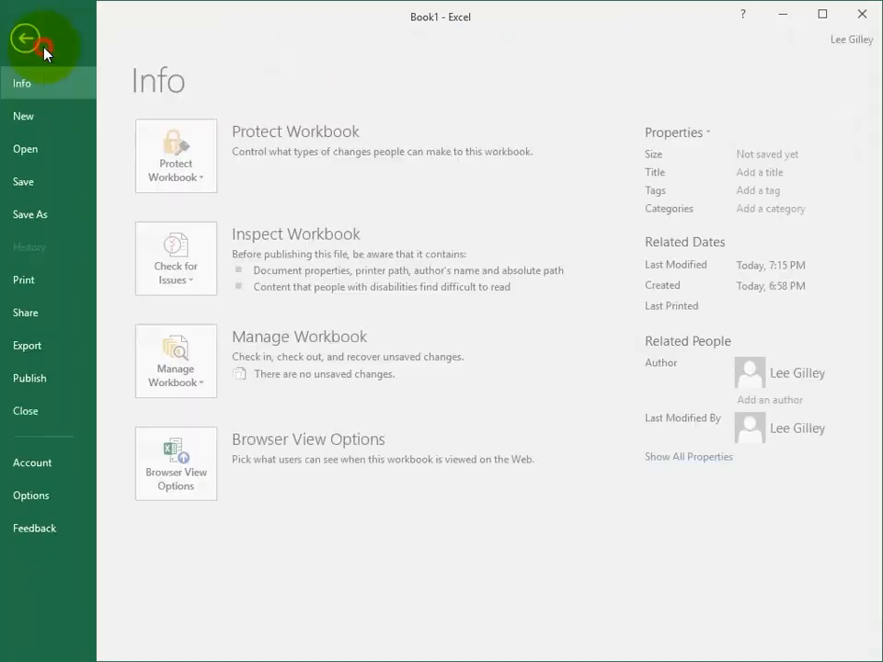
pyautogui.click(37, 496)
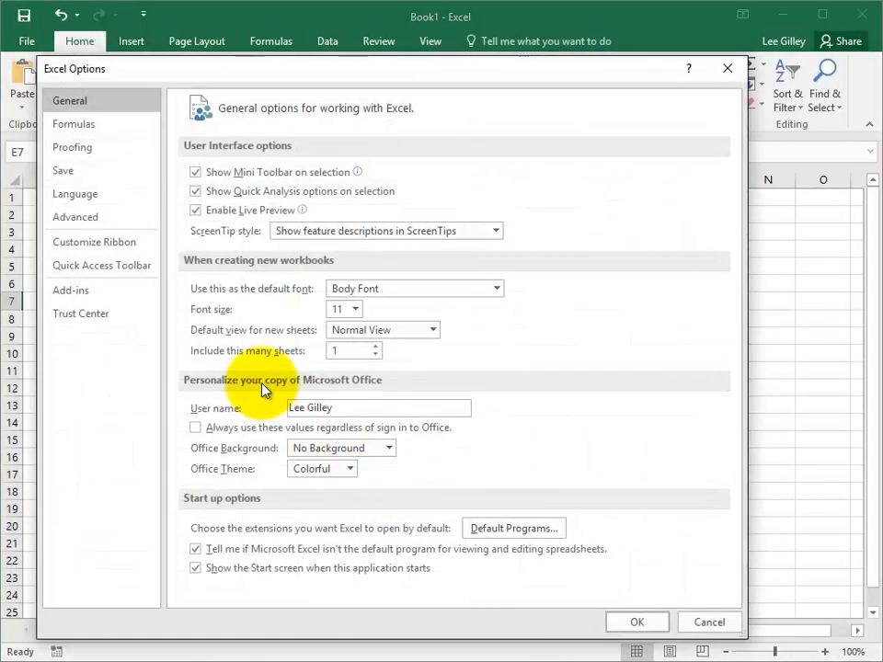
pyautogui.click(140, 242)
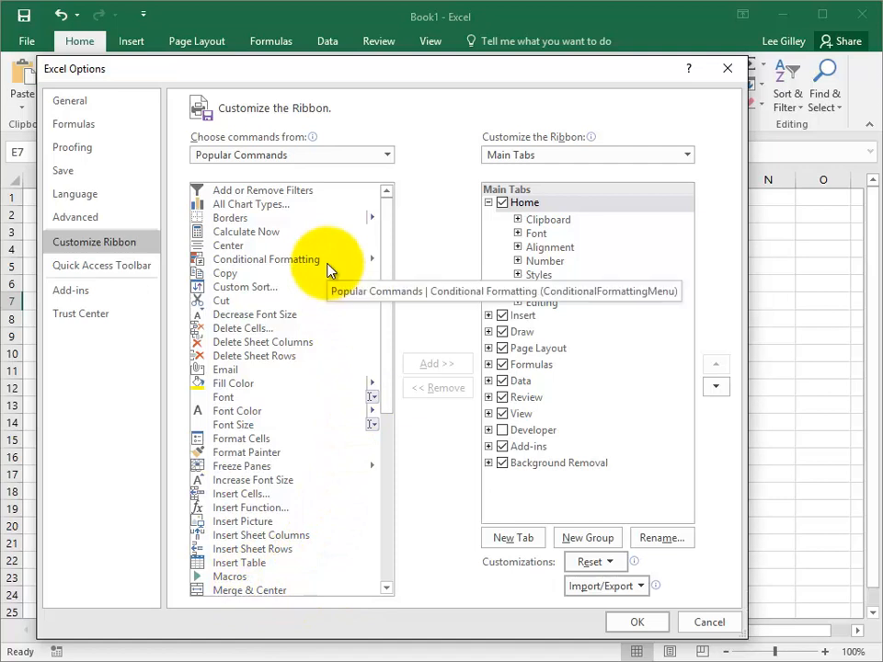
pyautogui.click(117, 268)
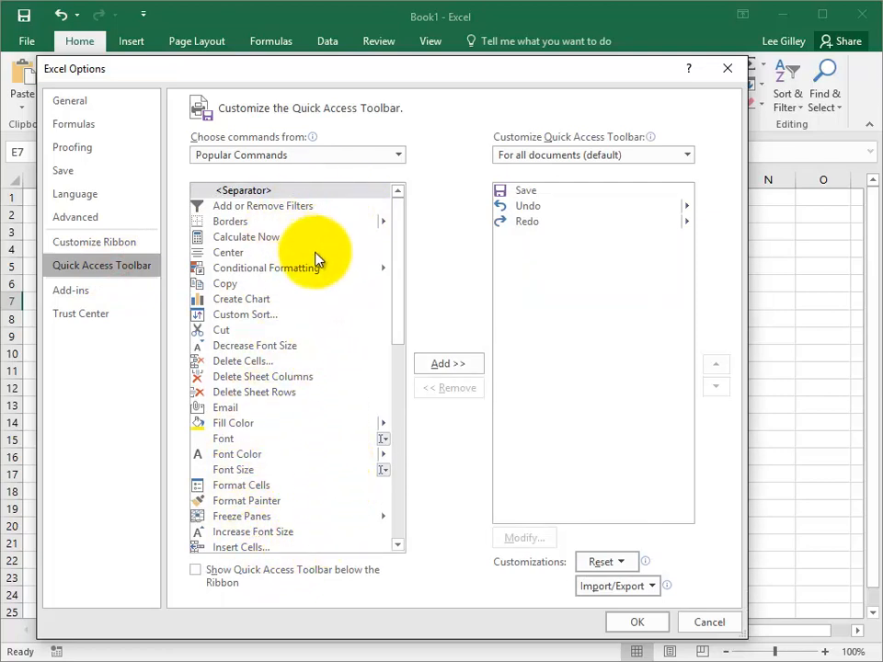
pyautogui.click(109, 244)
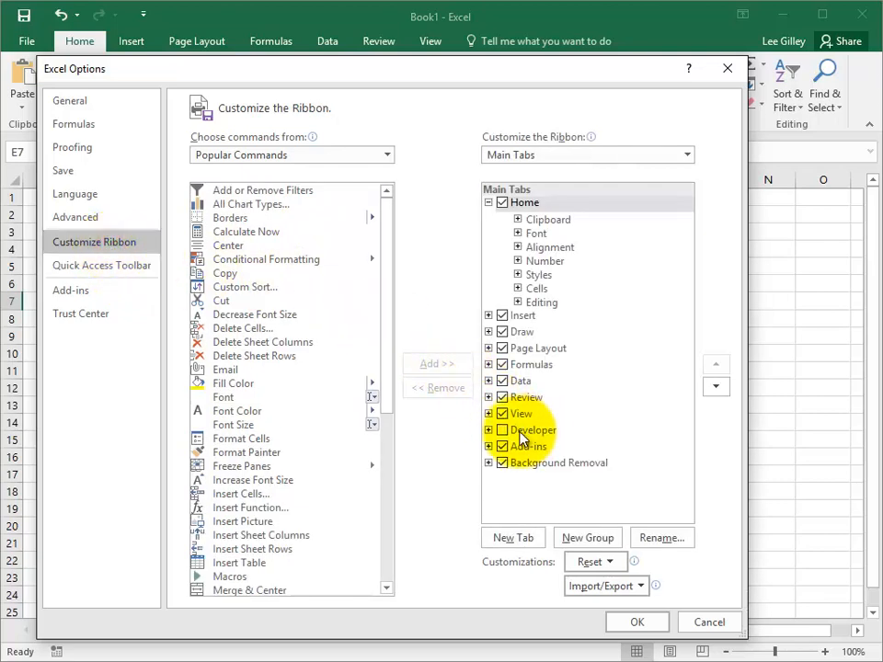
pyautogui.click(503, 431)
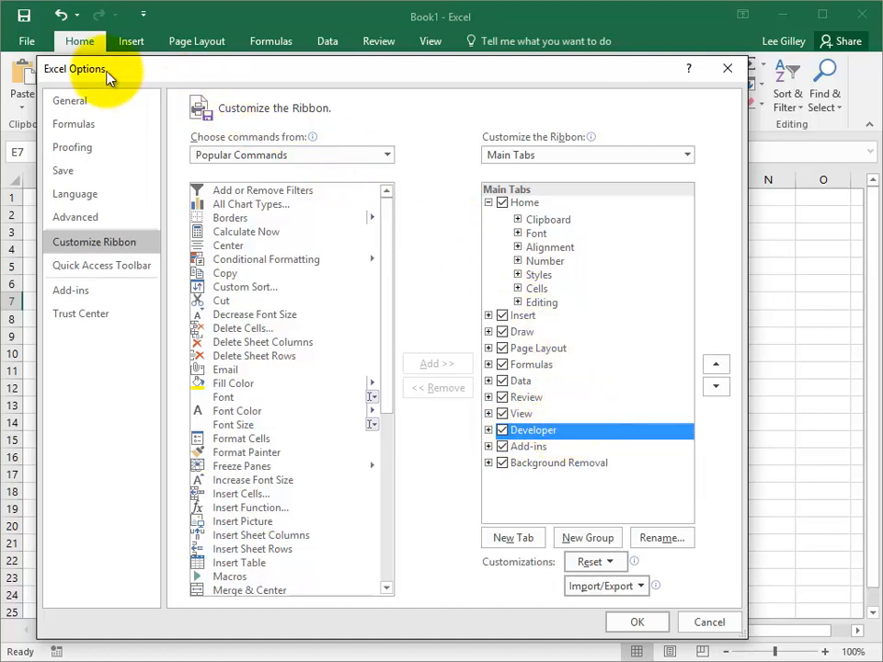
# Add a new custom ribbon tab after Developer and name it Goosetab.
pyautogui.click(528, 546)
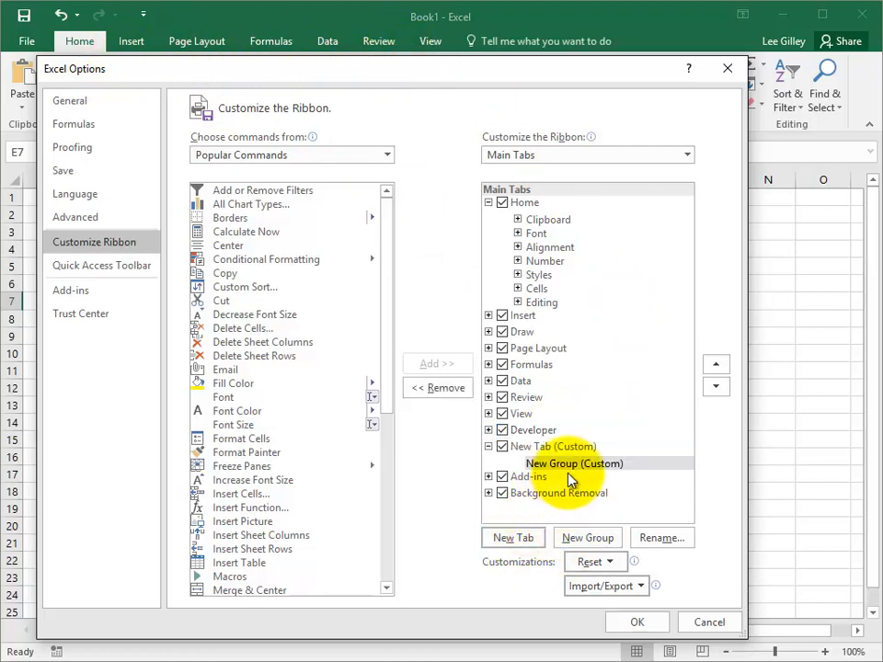
pyautogui.click(537, 450)
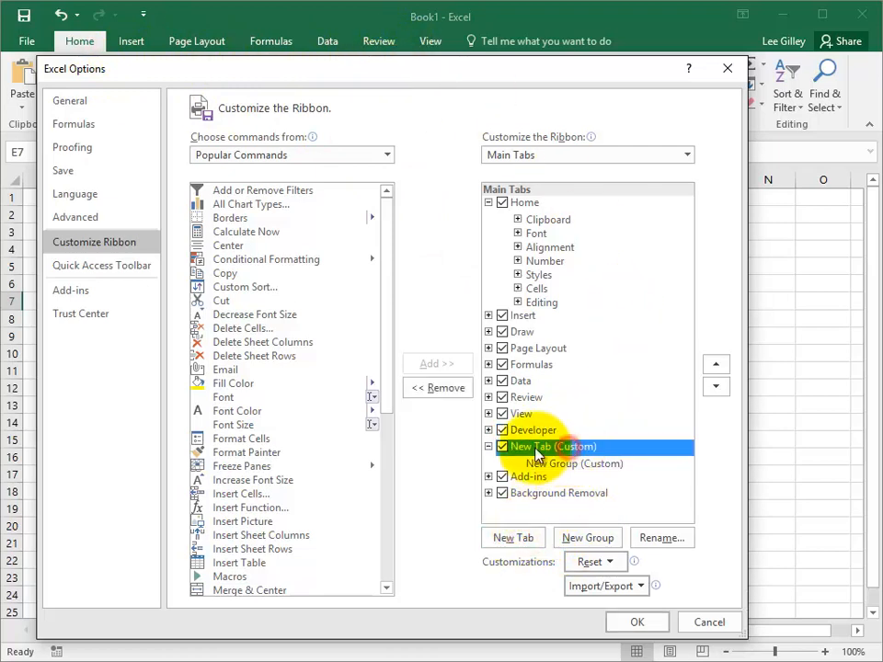
pyautogui.click(661, 538)
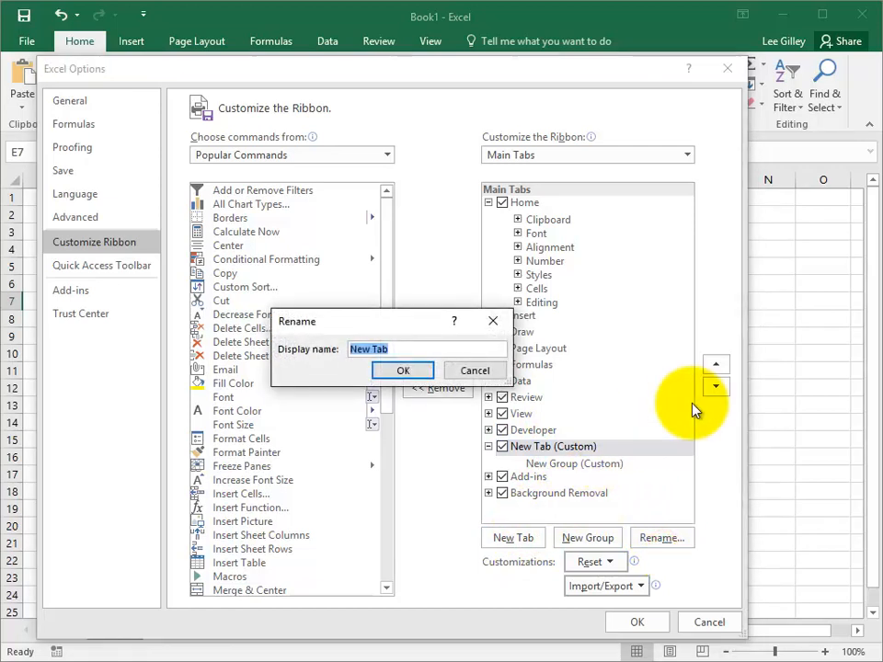
pyautogui.write('Goosetab')
pyautogui.press('Return')
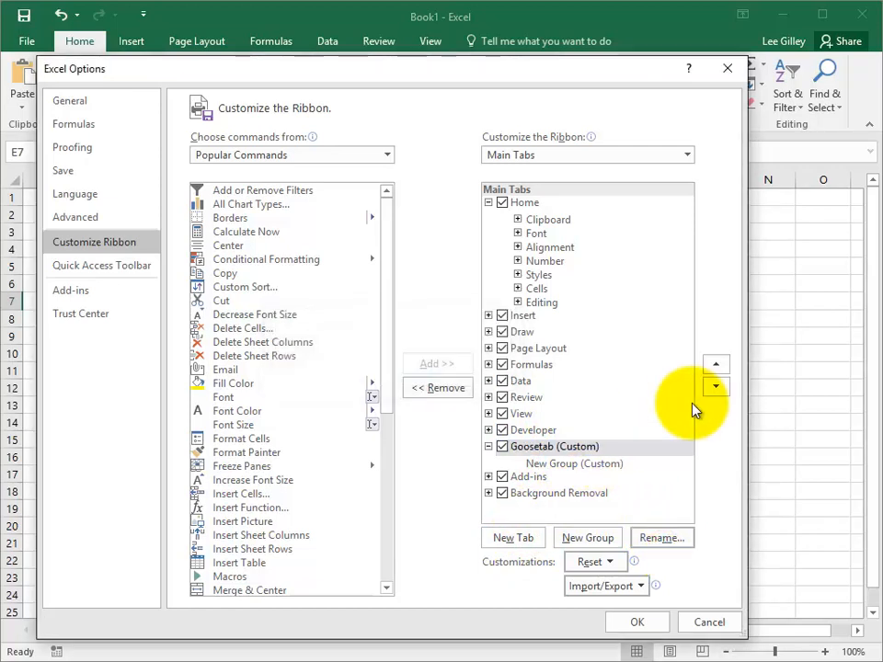
# Rename the new custom group inside Goosetab as 1.
pyautogui.click(574, 464)
pyautogui.click(656, 540)
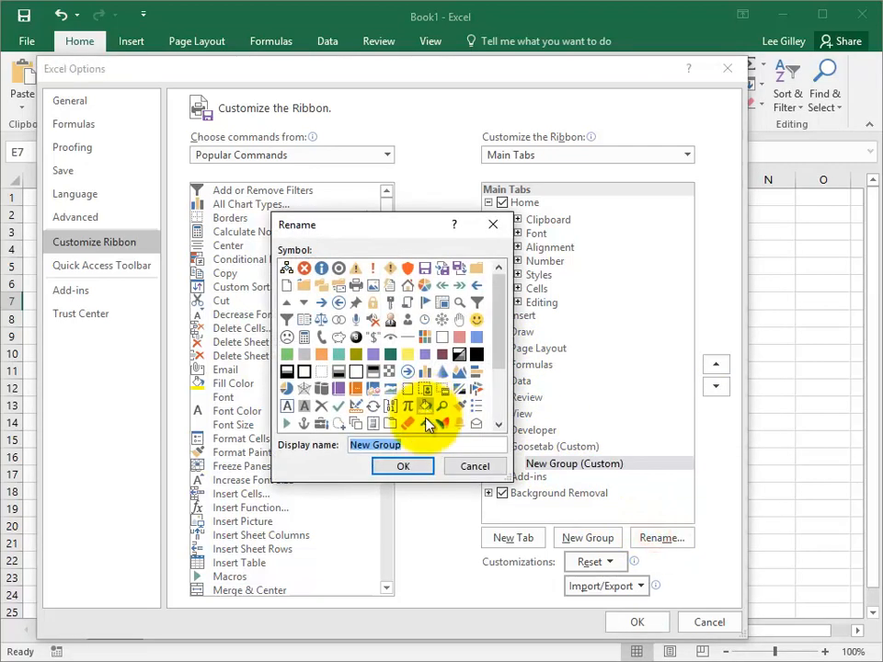
pyautogui.write('1')
pyautogui.click(410, 468)
# Add a second custom group to Goosetab and name it 2.
pyautogui.click(580, 538)
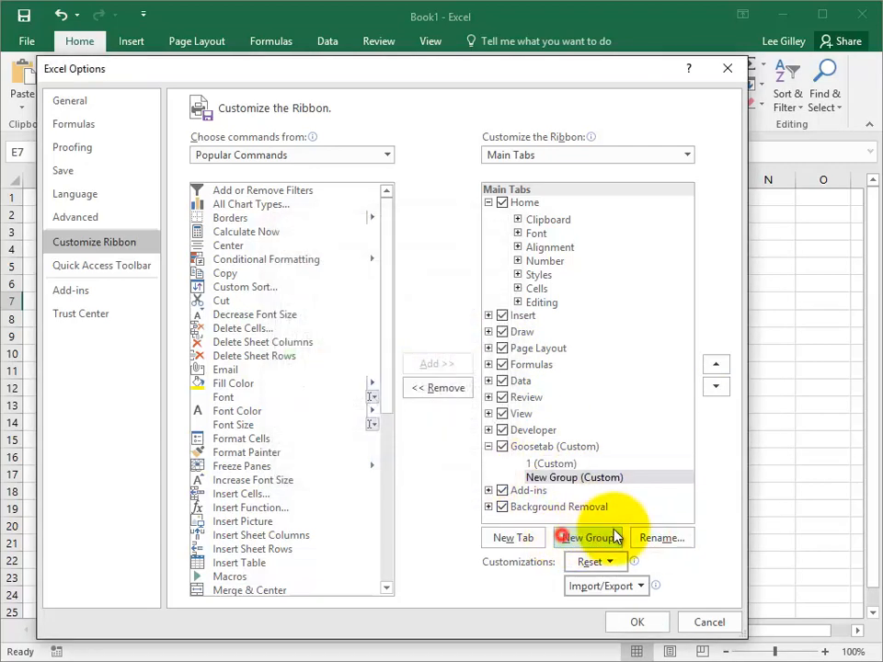
pyautogui.click(648, 541)
pyautogui.write('2')
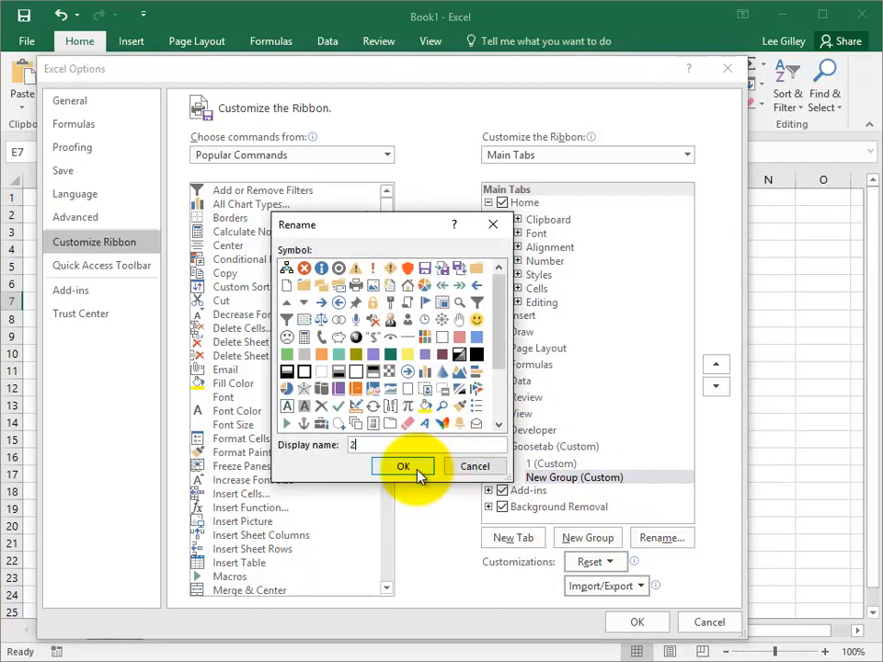
pyautogui.click(405, 466)
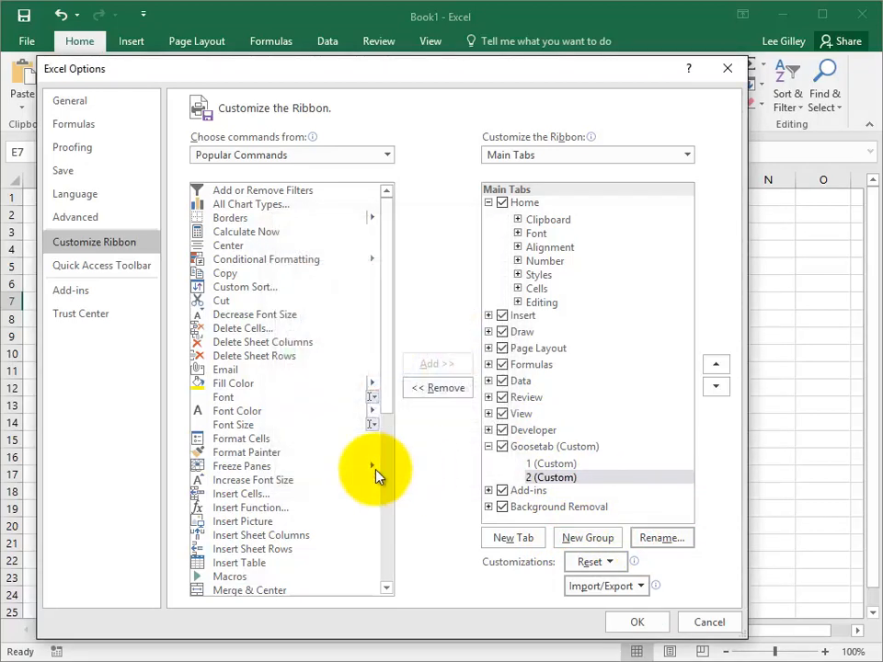
# Move the Goosetab tab between Insert and Draw and apply the ribbon customization.
pyautogui.moveTo(535, 447)
pyautogui.mouseDown()
pyautogui.moveTo(605, 357)
pyautogui.moveTo(609, 333)
pyautogui.mouseUp()
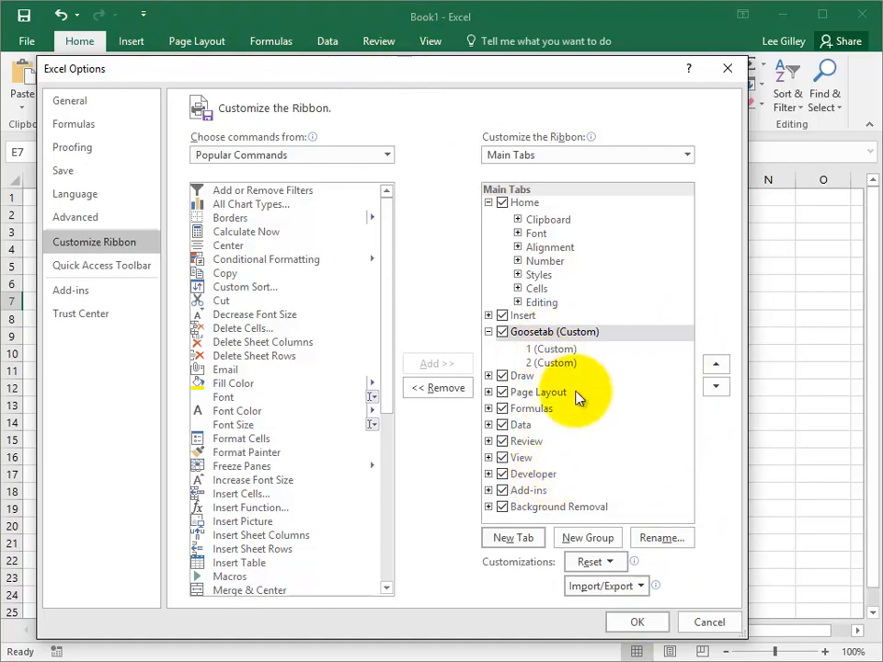
pyautogui.click(638, 624)
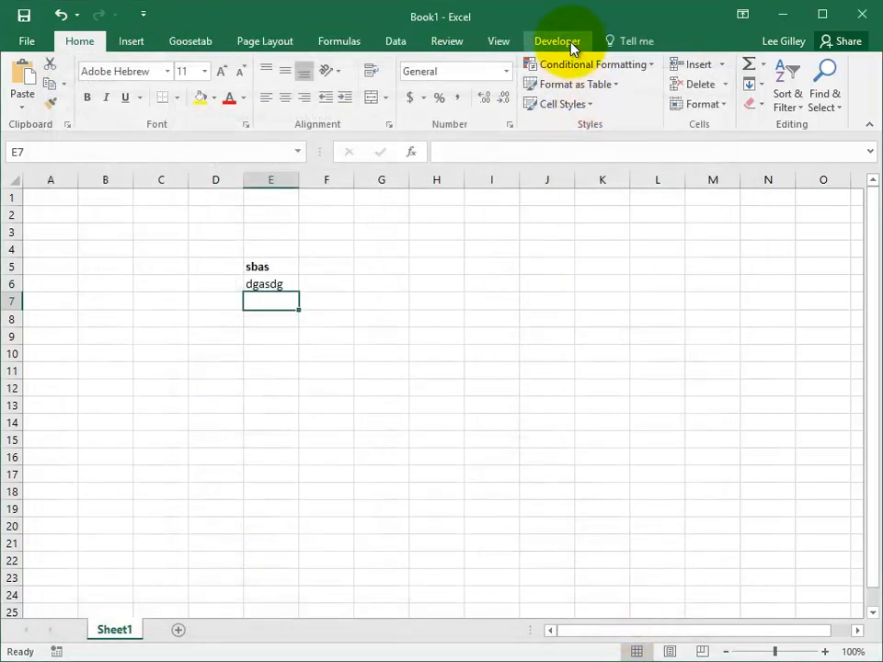
pyautogui.click(210, 43)
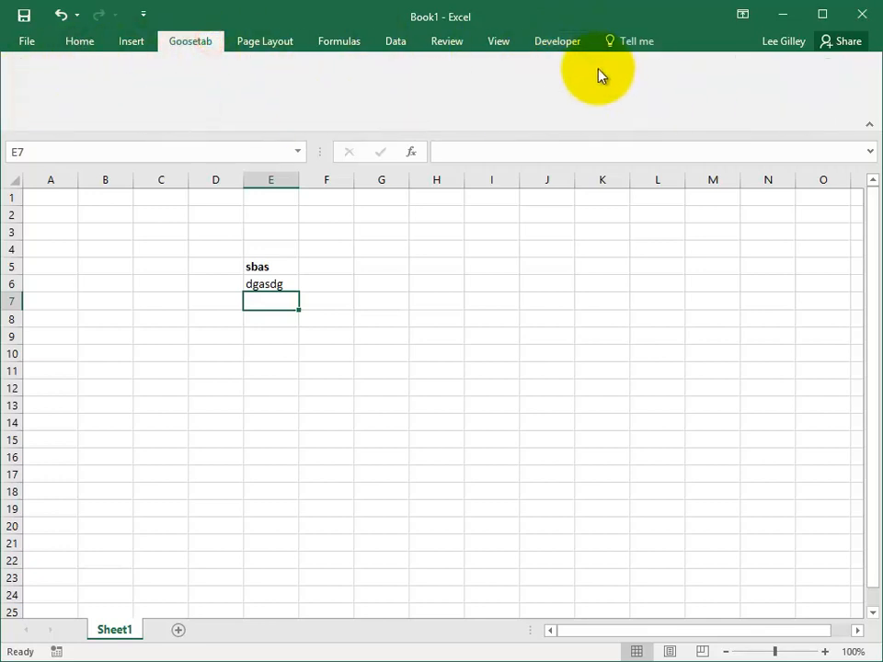
pyautogui.click(571, 41)
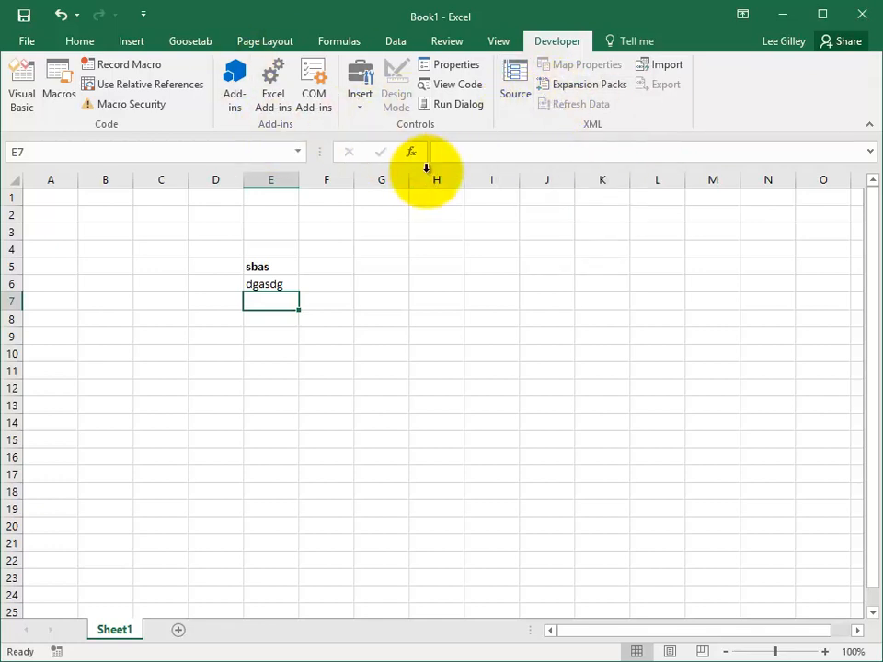
# Reopen the ribbon customization from the Goosetab tab, target its custom group 1, and list all available commands.
pyautogui.click(203, 52)
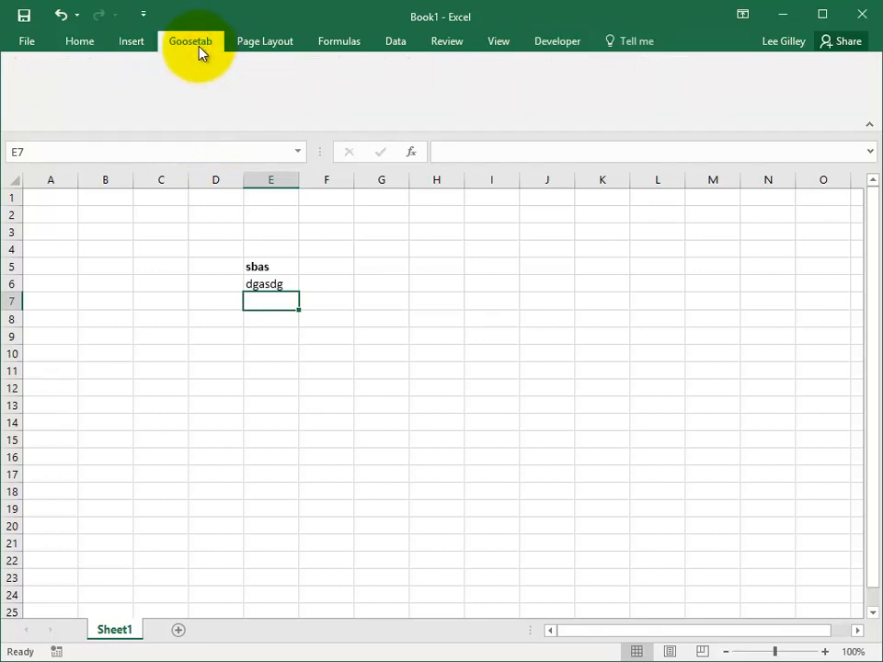
pyautogui.rightClick(201, 52)
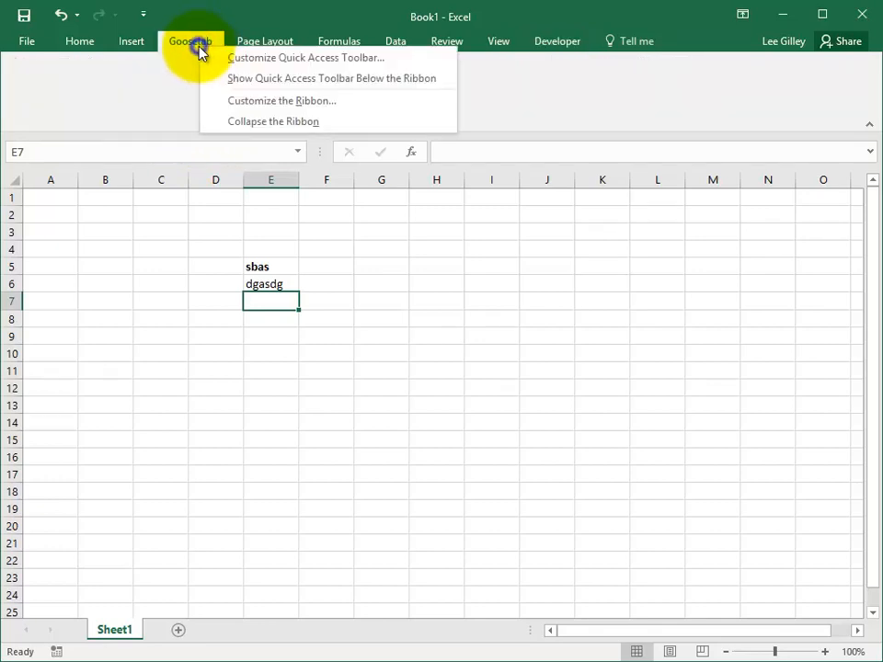
pyautogui.click(278, 104)
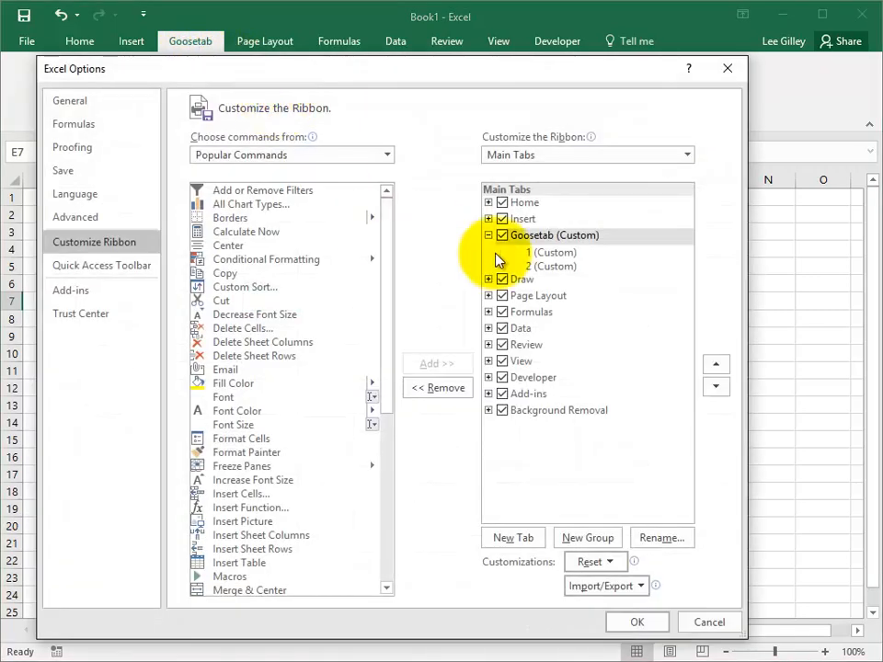
pyautogui.click(569, 255)
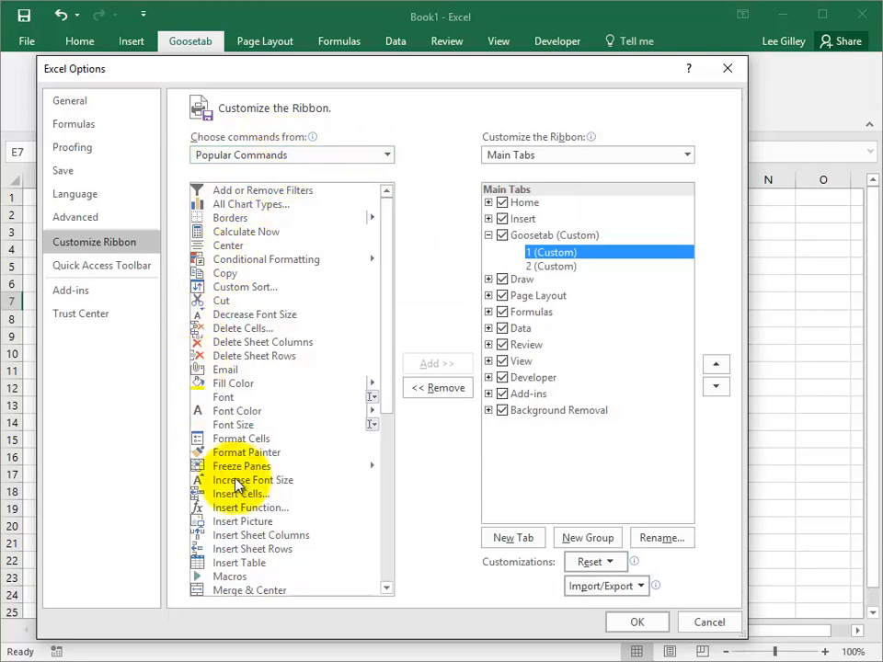
pyautogui.moveTo(392, 357); pyautogui.dragTo(388, 223)
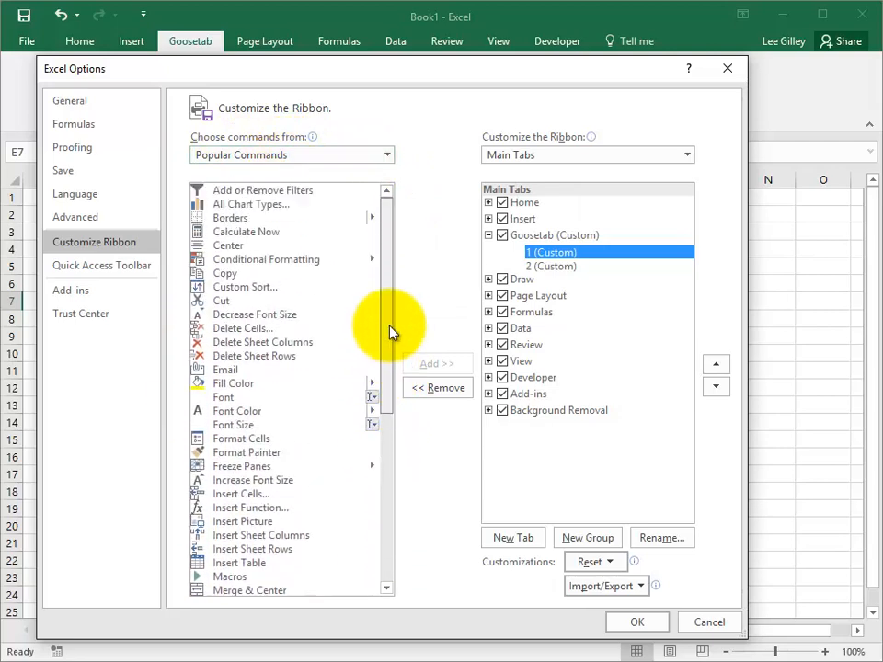
pyautogui.click(388, 155)
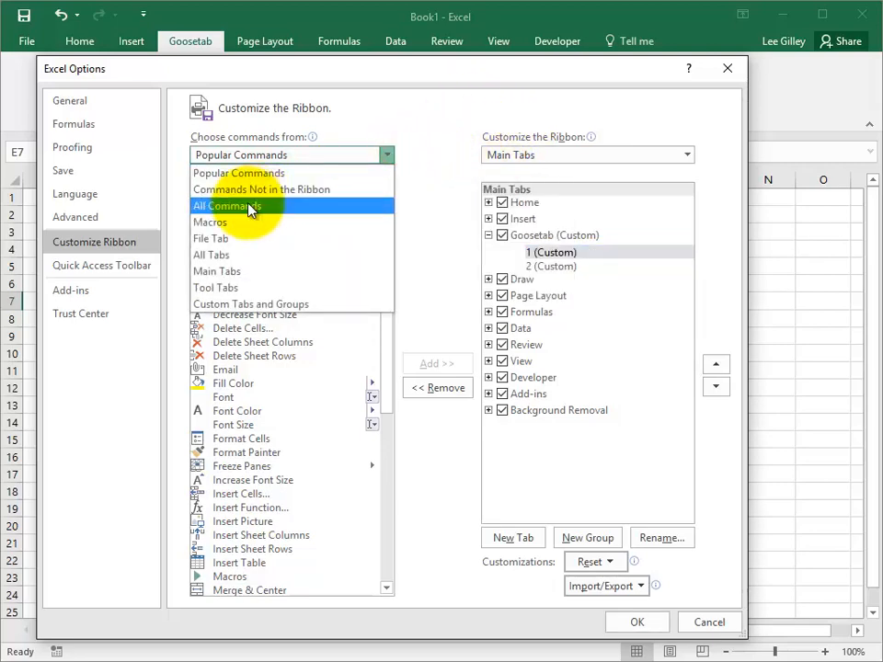
pyautogui.click(250, 208)
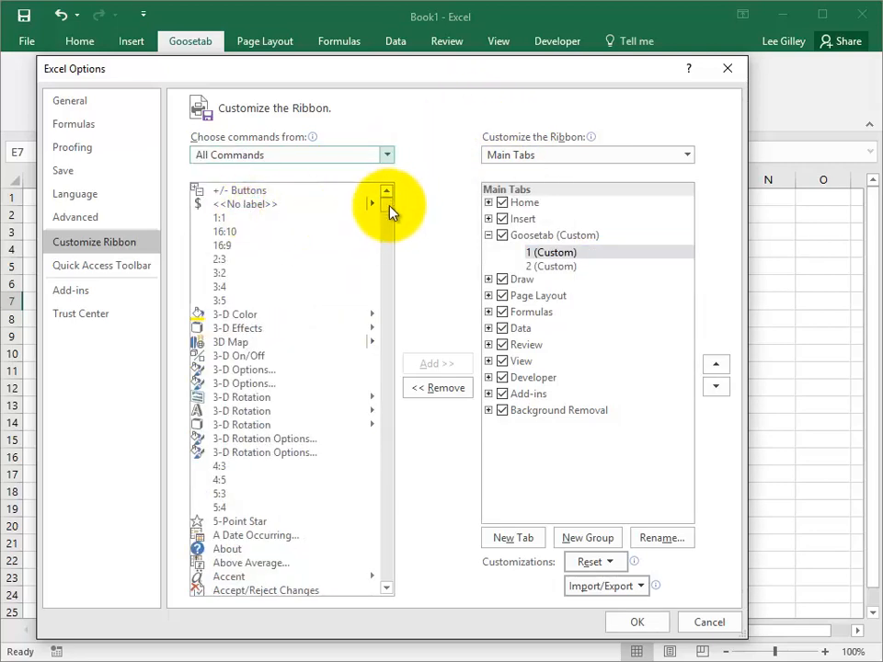
# Add the Equation, Equation Symbols, Eraser and Engineering commands to Goosetab's group 1.
pyautogui.moveTo(390, 212); pyautogui.dragTo(400, 321)
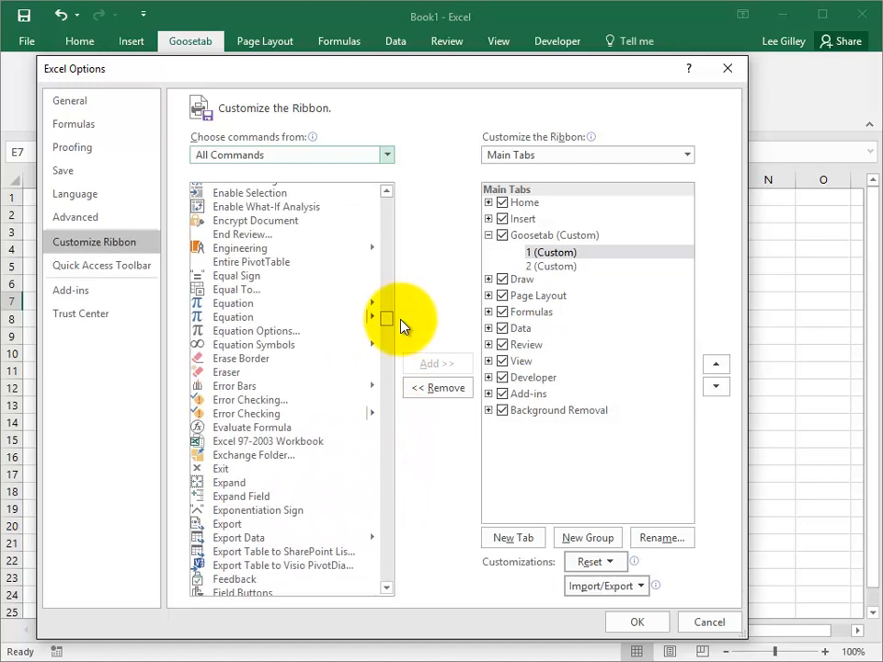
pyautogui.click(291, 302)
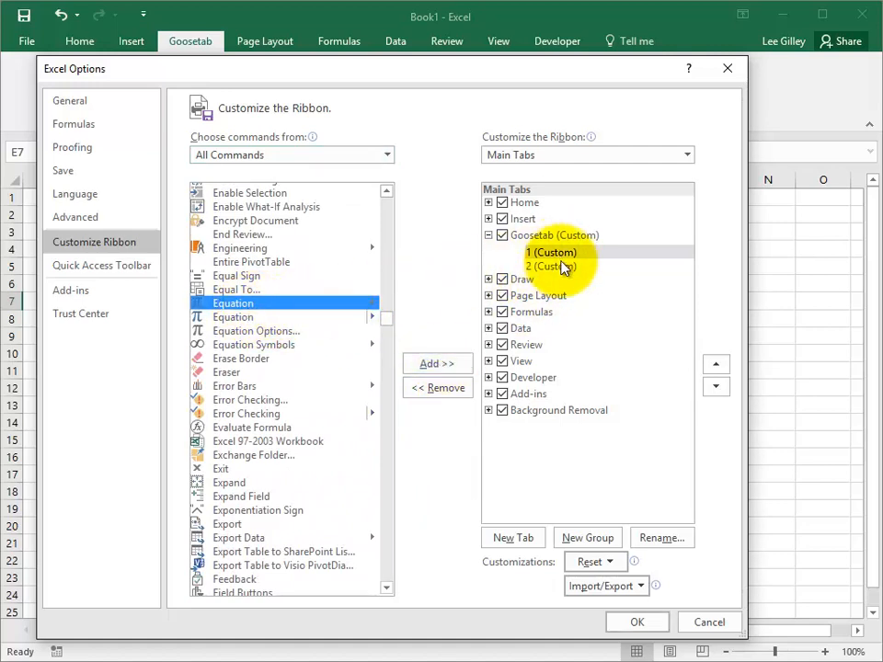
pyautogui.click(466, 363)
pyautogui.click(276, 343)
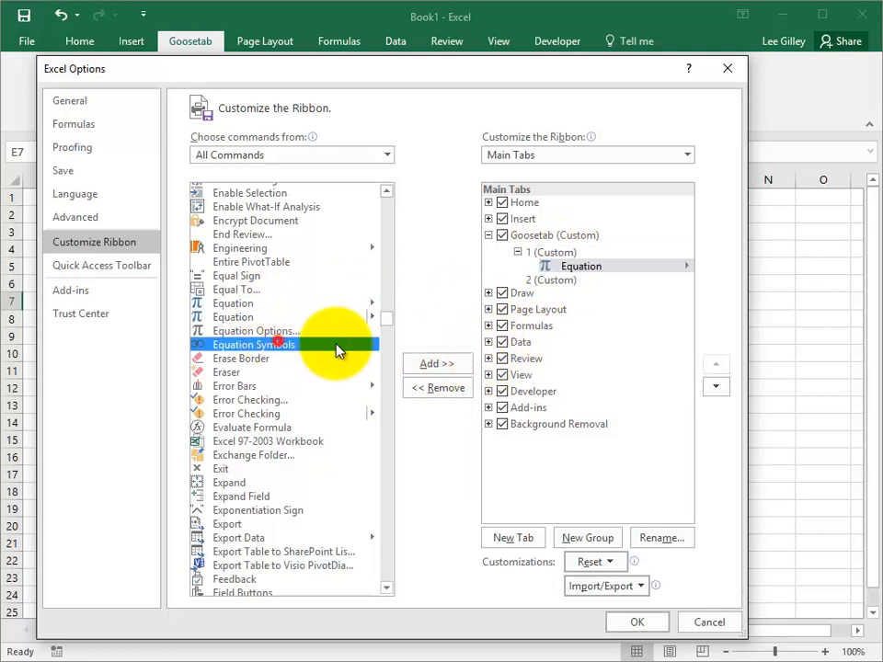
pyautogui.doubleClick(337, 347)
pyautogui.click(307, 371)
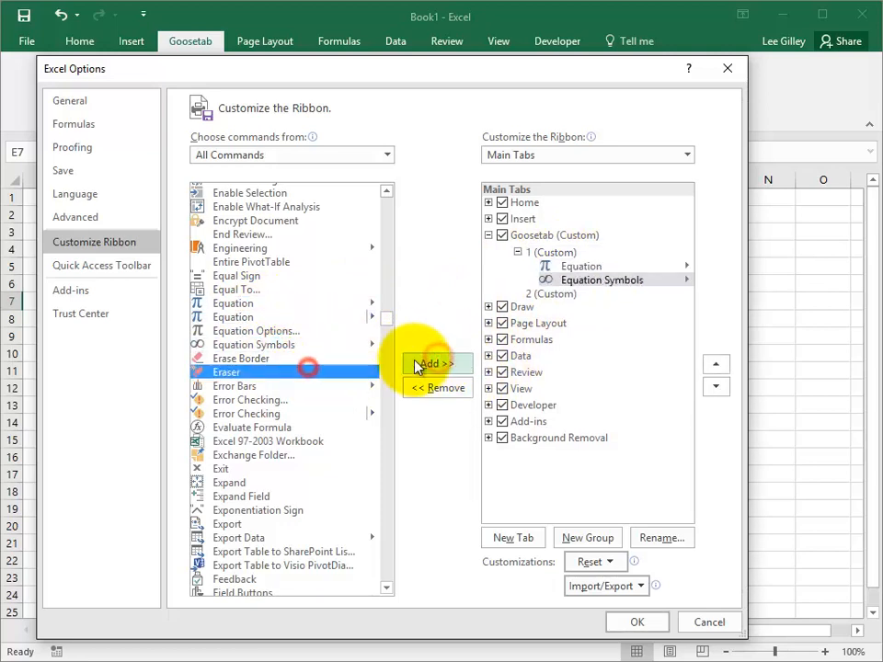
pyautogui.click(281, 249)
pyautogui.click(432, 363)
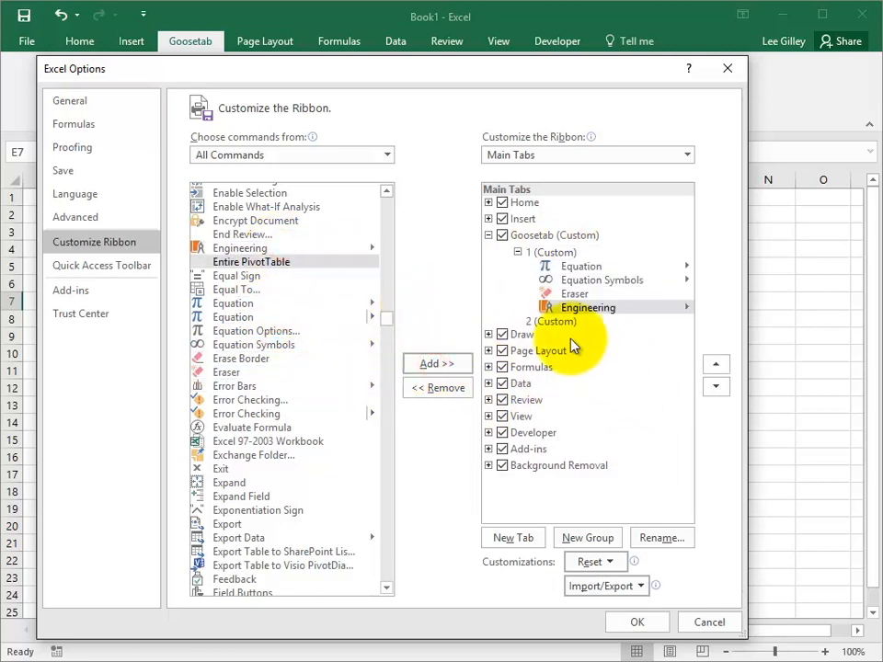
# Add the Pens, Perspective and Picture commands to Goosetab's group 2 and apply the ribbon customization.
pyautogui.click(552, 321)
pyautogui.moveTo(386, 319); pyautogui.dragTo(386, 449)
pyautogui.click(297, 395)
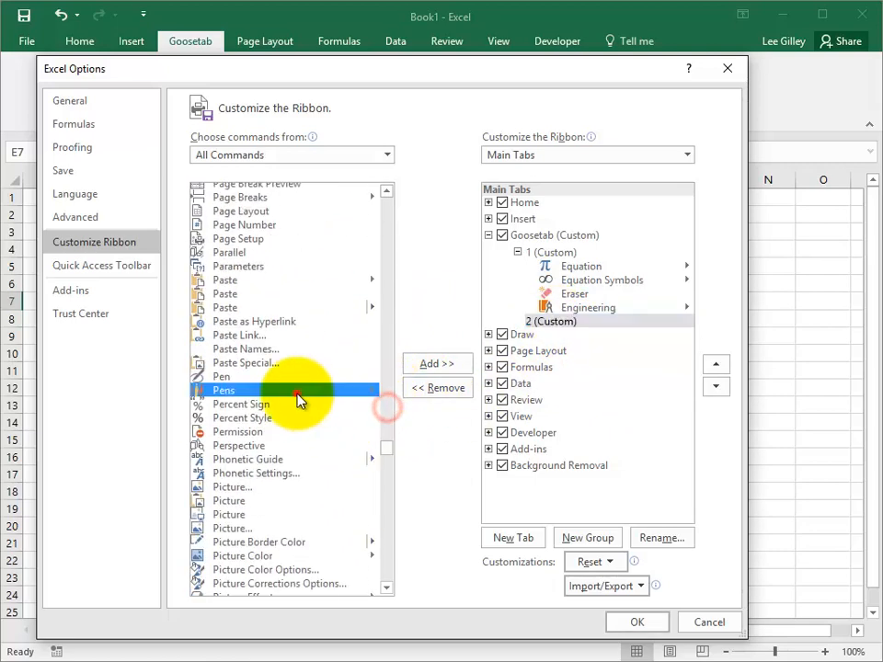
pyautogui.click(434, 364)
pyautogui.click(316, 447)
pyautogui.click(438, 364)
pyautogui.click(230, 501)
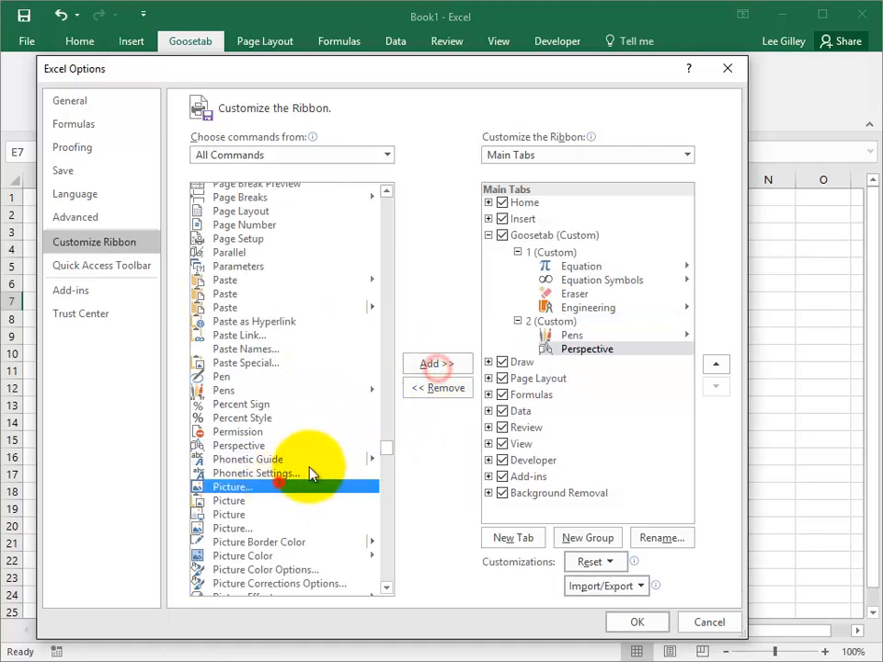
pyautogui.click(438, 365)
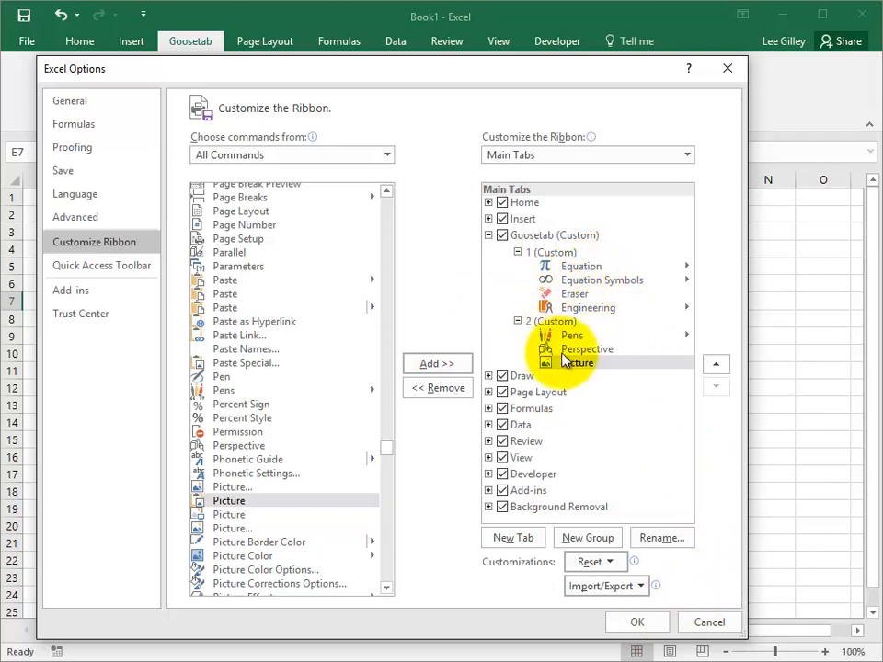
pyautogui.moveTo(364, 74); pyautogui.dragTo(273, 127)
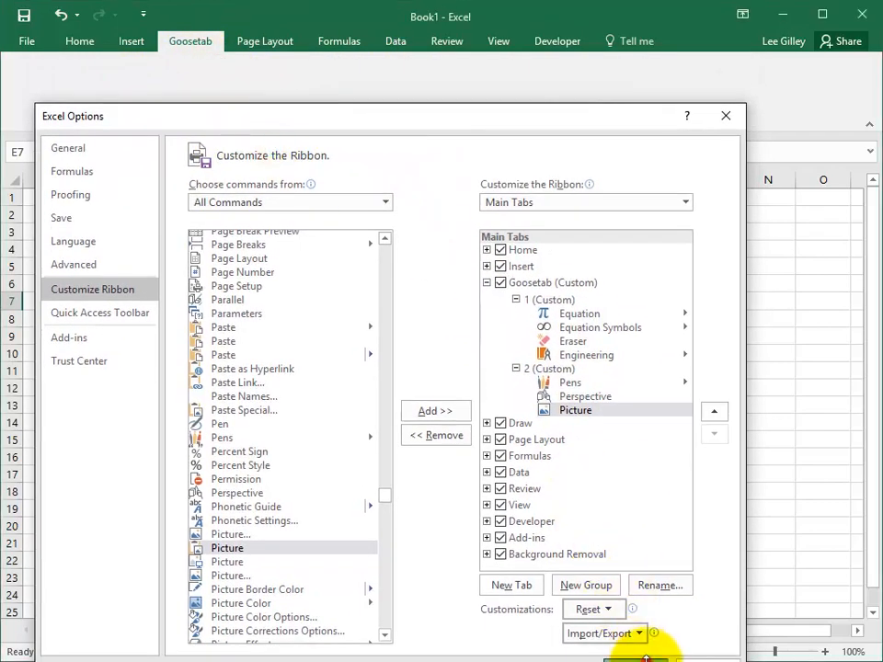
pyautogui.click(650, 651)
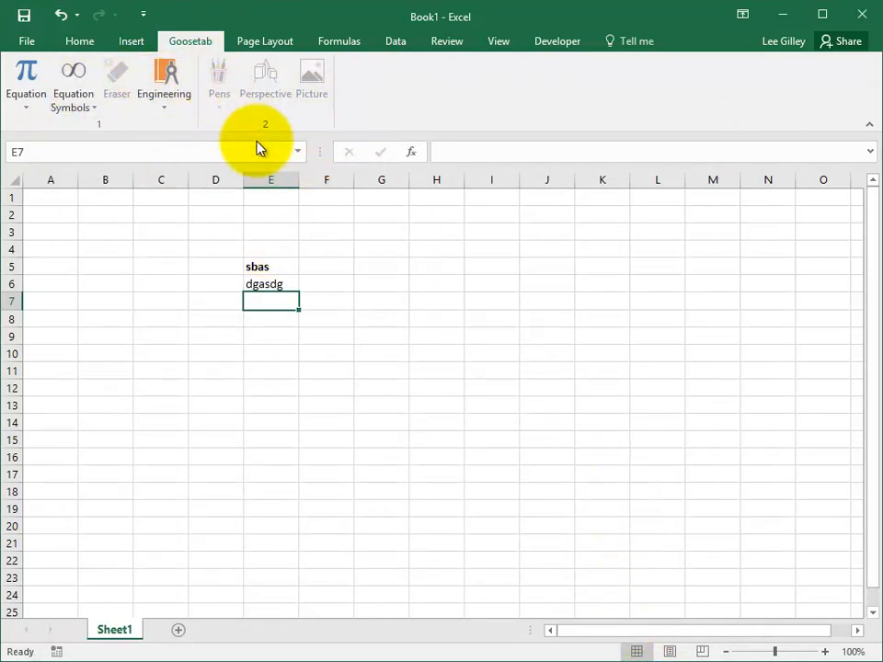
# Examine the Engineering and Equation command lists in Goosetab's group 1, finishing with cell H7 selected.
pyautogui.click(162, 92)
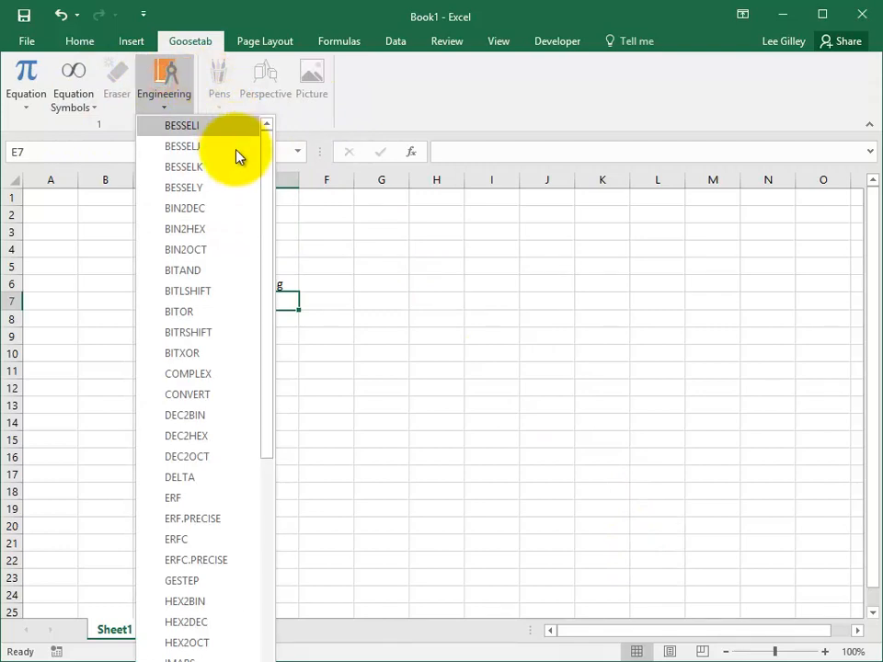
pyautogui.moveTo(269, 179); pyautogui.dragTo(276, 276)
pyautogui.click(405, 325)
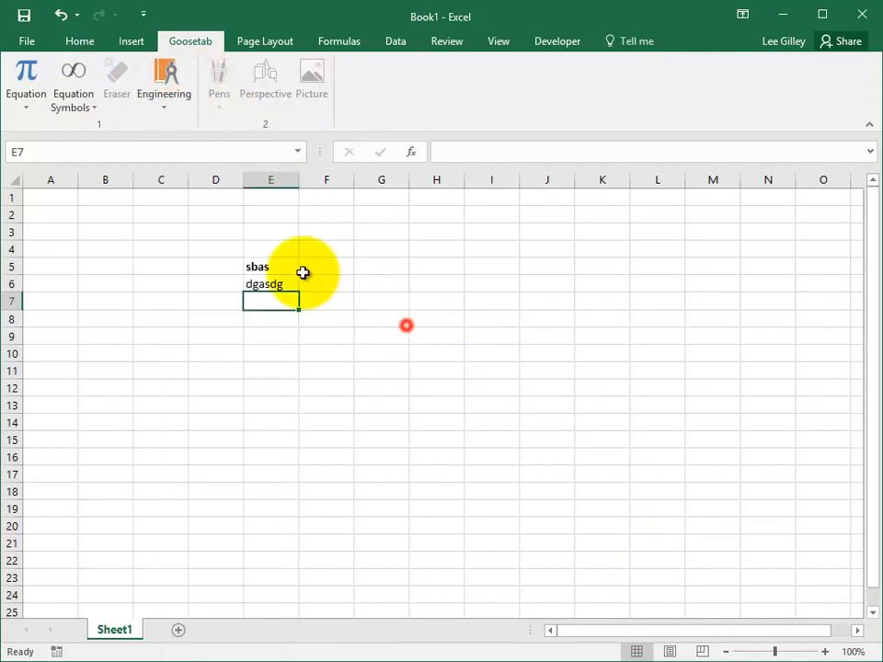
pyautogui.click(30, 92)
pyautogui.click(414, 278)
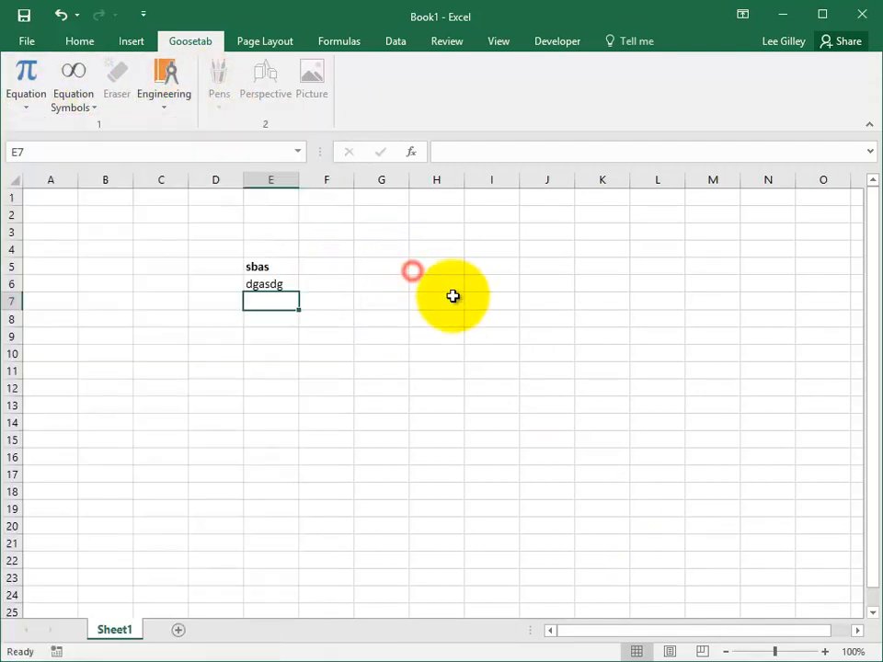
pyautogui.click(454, 296)
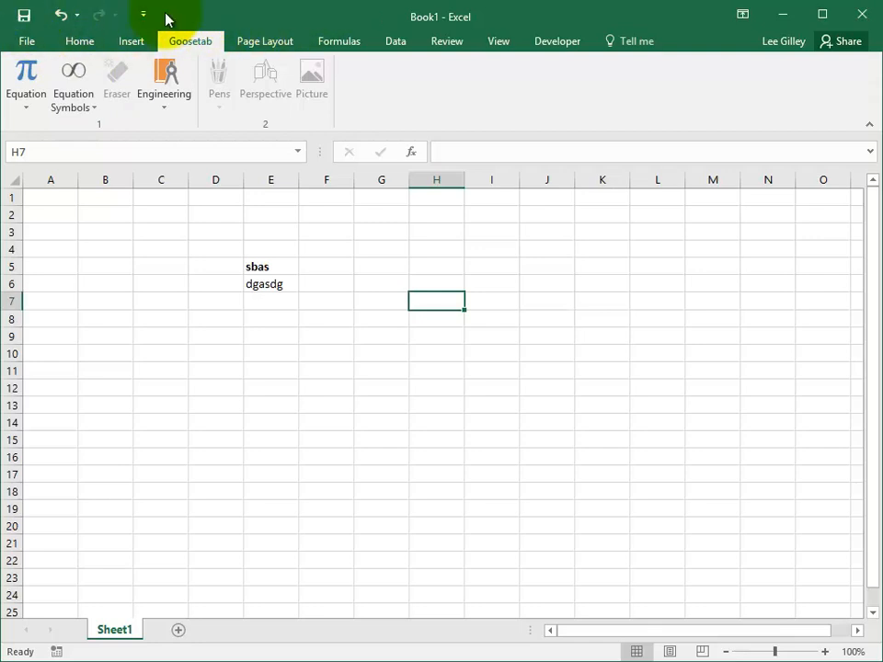
# Open the Quick Access Toolbar customization options and list all available commands.
pyautogui.rightClick(190, 42)
pyautogui.click(268, 93)
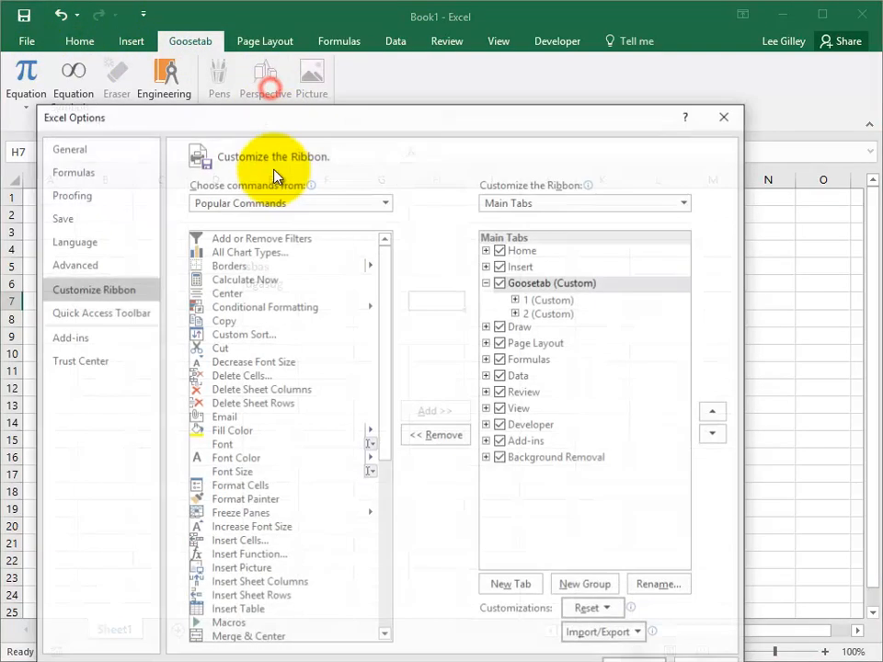
pyautogui.click(129, 314)
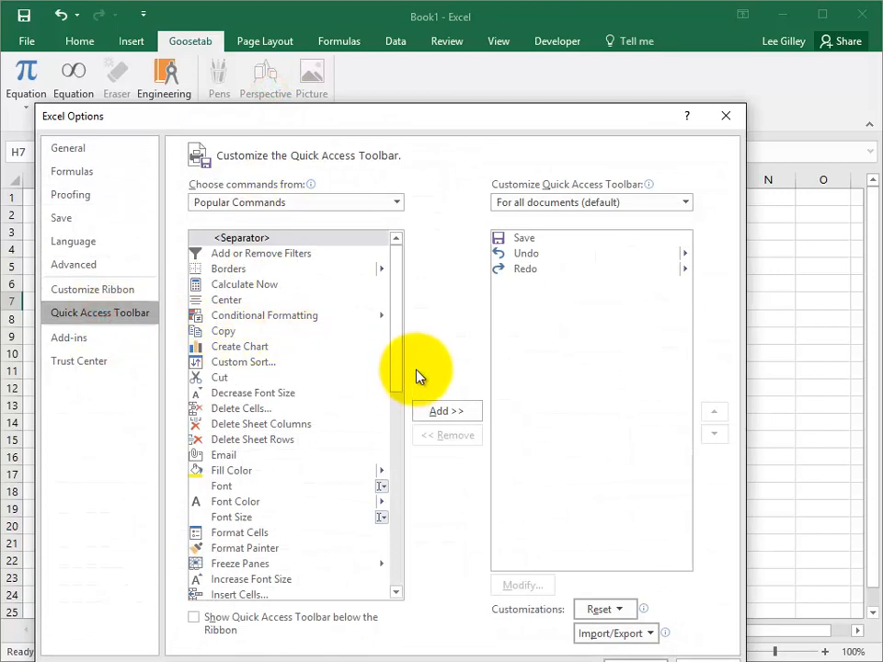
pyautogui.click(396, 202)
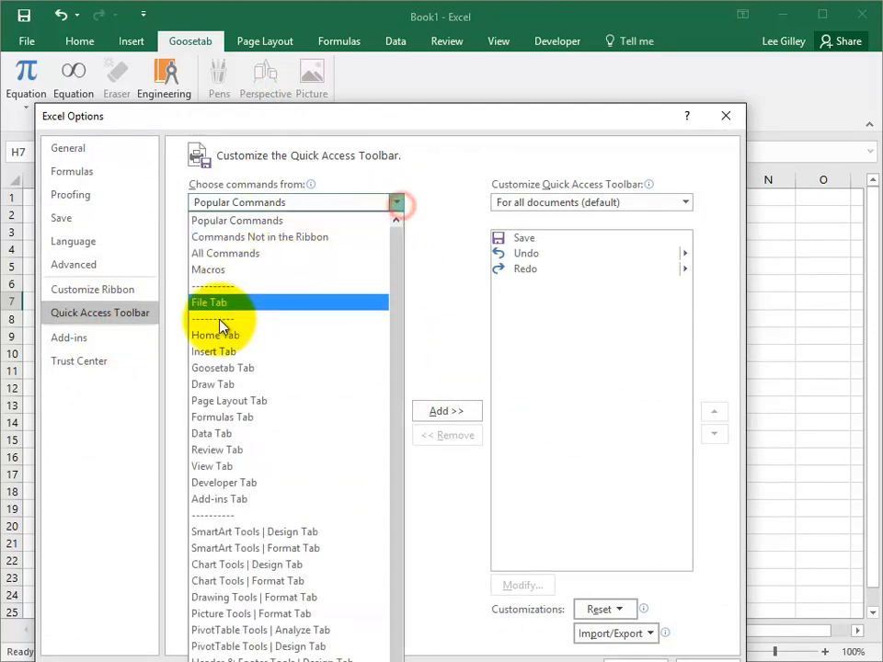
pyautogui.click(266, 254)
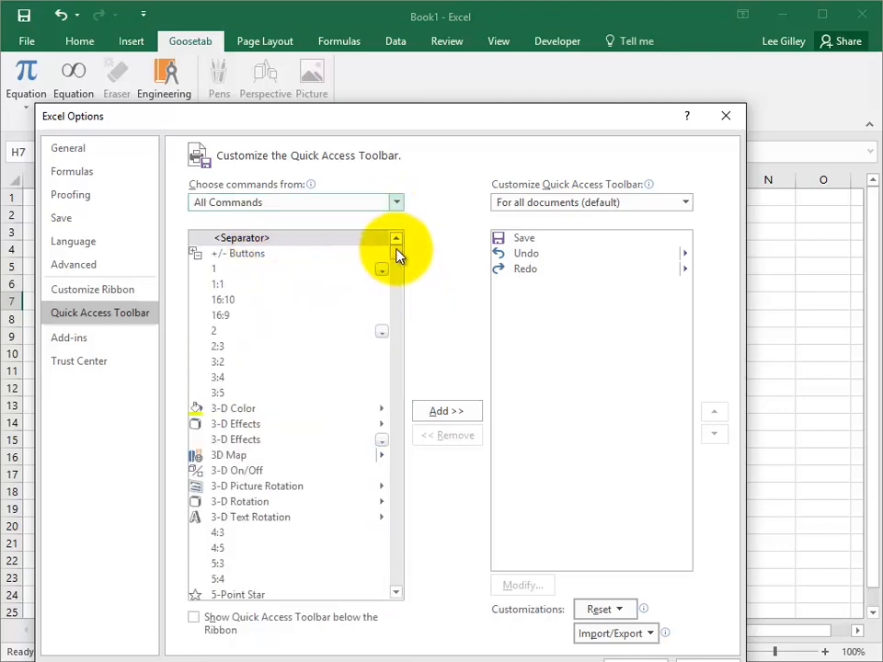
# Add Less Than, Line Sparkline and List Box (ActiveX Control) to the Quick Access Toolbar and apply the customization.
pyautogui.moveTo(394, 246); pyautogui.dragTo(394, 409)
pyautogui.click(276, 415)
pyautogui.click(448, 410)
pyautogui.click(290, 476)
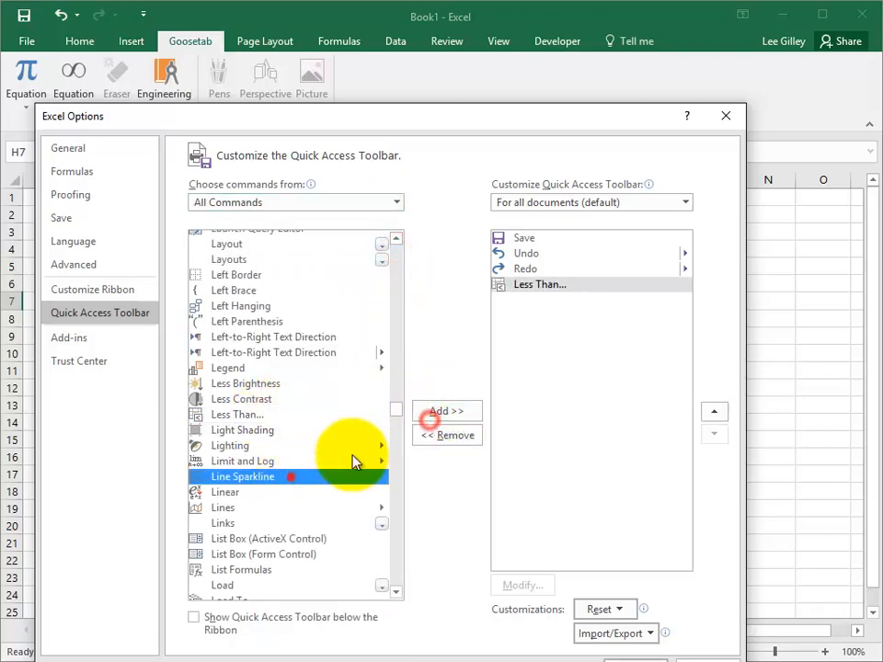
pyautogui.click(447, 411)
pyautogui.click(226, 540)
pyautogui.click(447, 413)
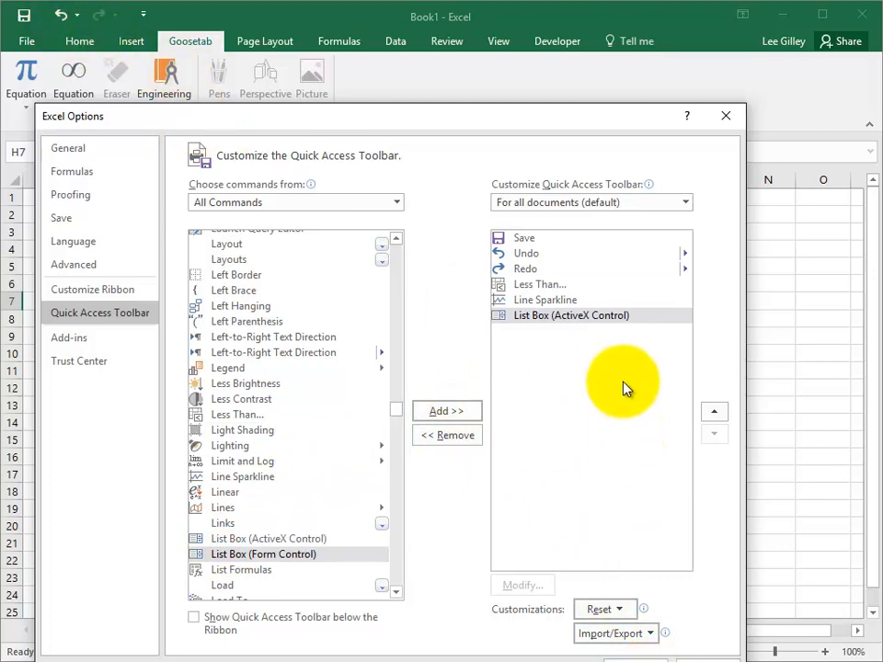
pyautogui.click(579, 287)
pyautogui.click(570, 299)
pyautogui.click(589, 316)
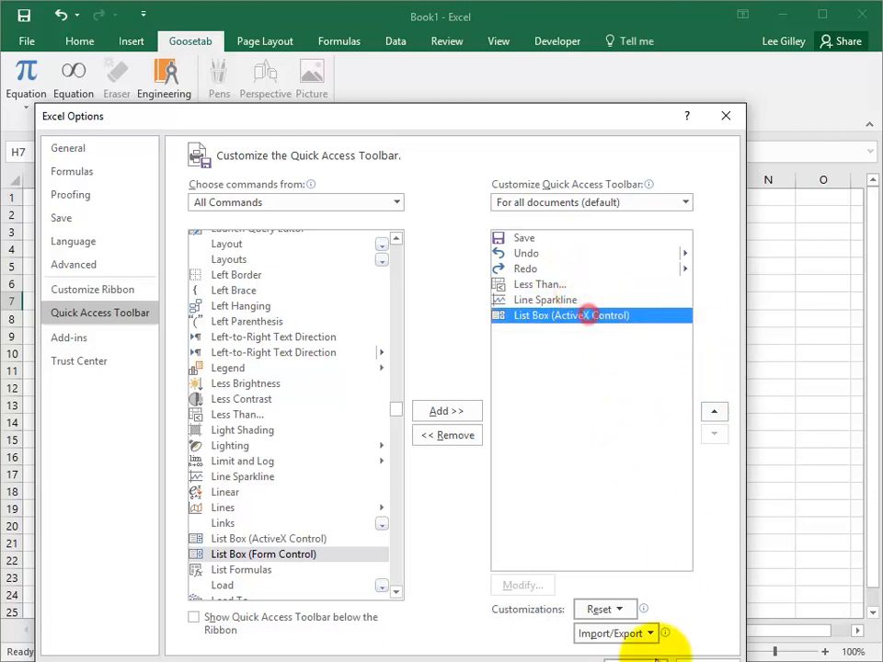
pyautogui.click(647, 657)
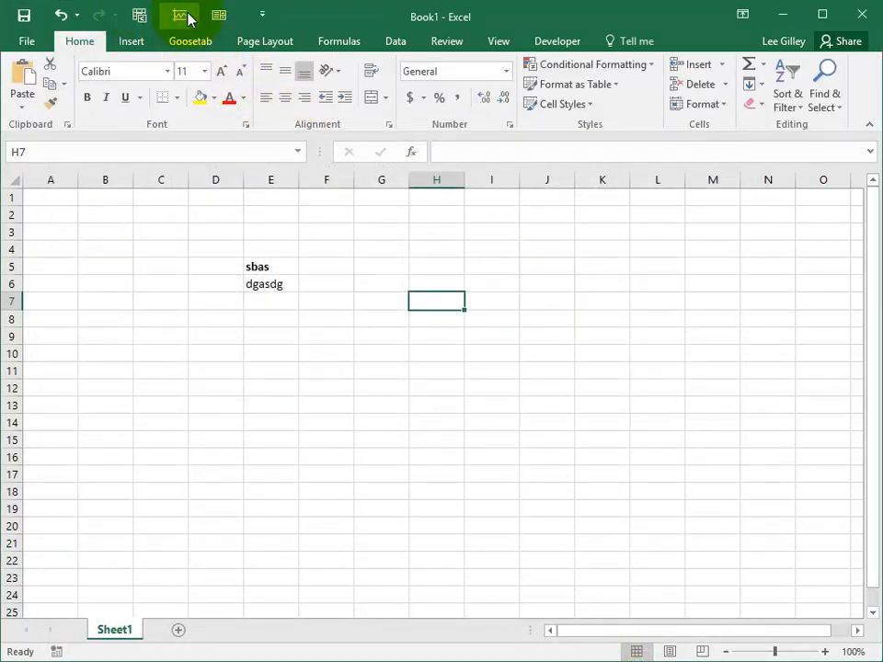